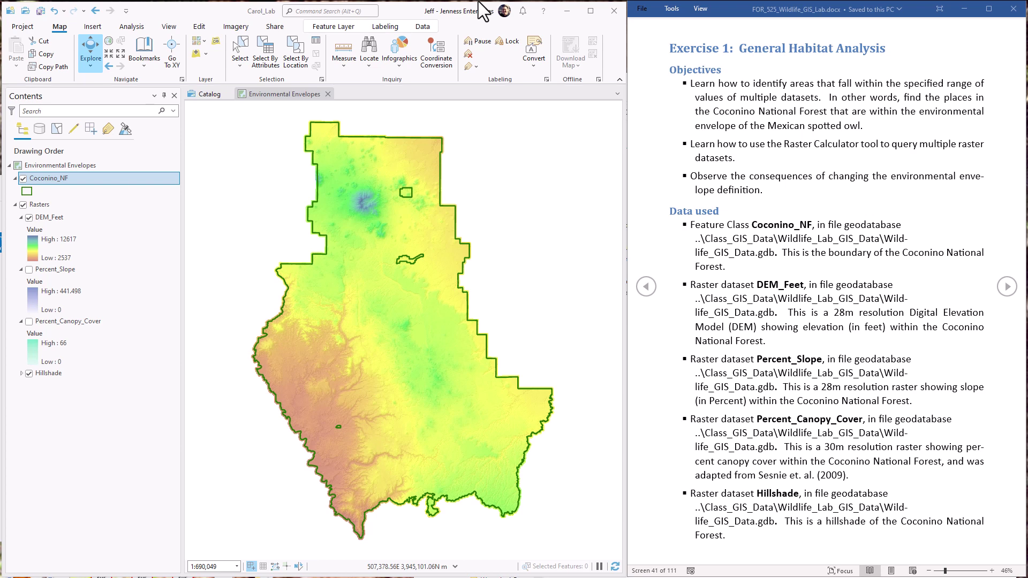
Read the Exercise 1 instructions in the lab document, from the Analysis 1 habitat criteria through the Raster Calculator canopy cover query.
left_click(1007, 287)
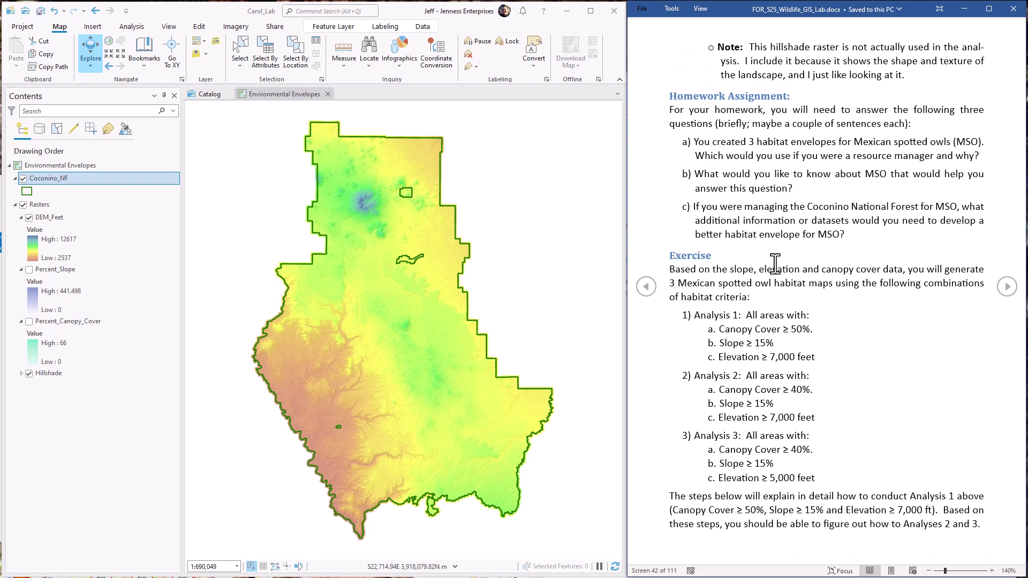
left_click_drag(718, 330, 810, 330)
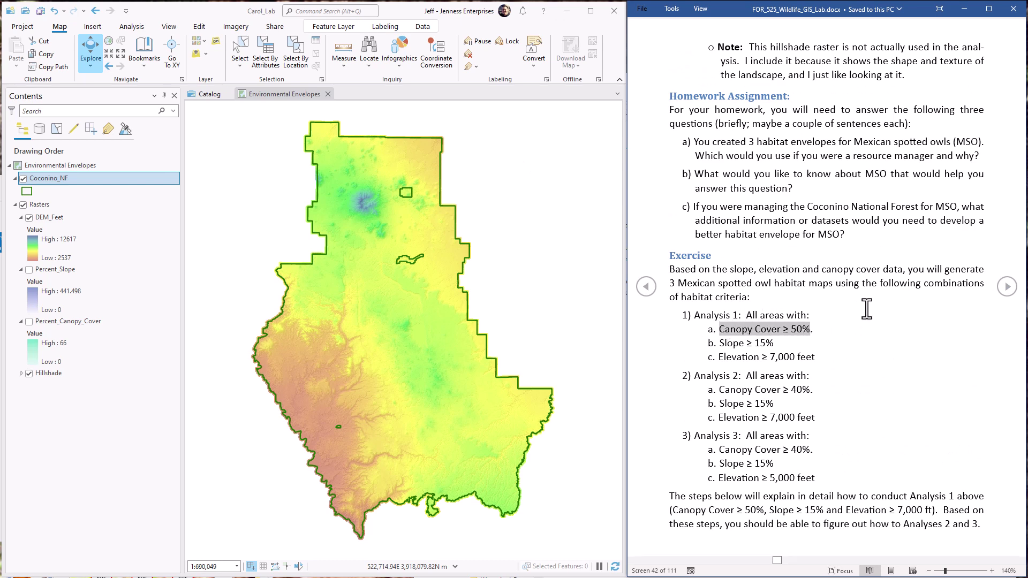
left_click_drag(719, 343, 816, 357)
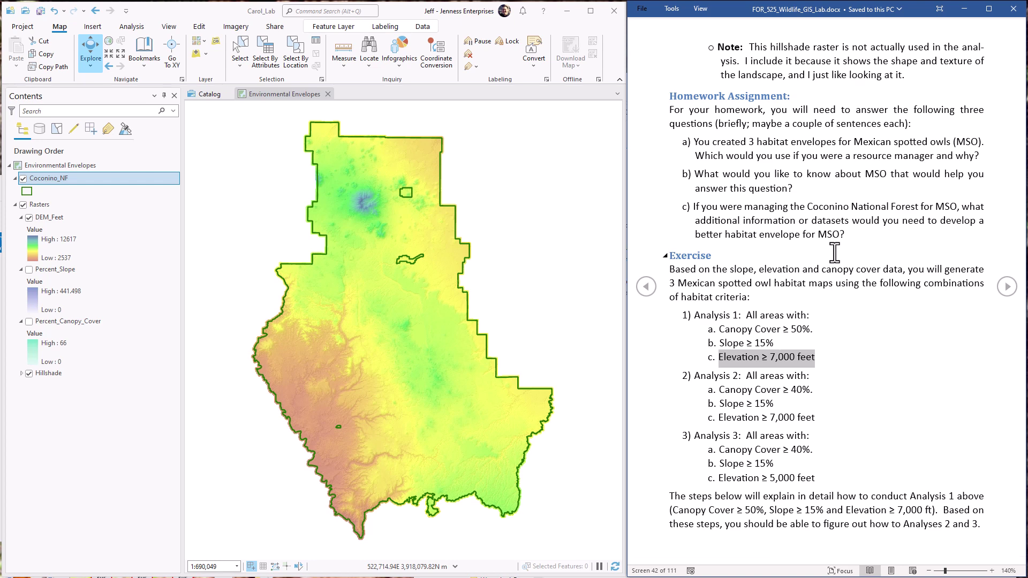
left_click(1005, 287)
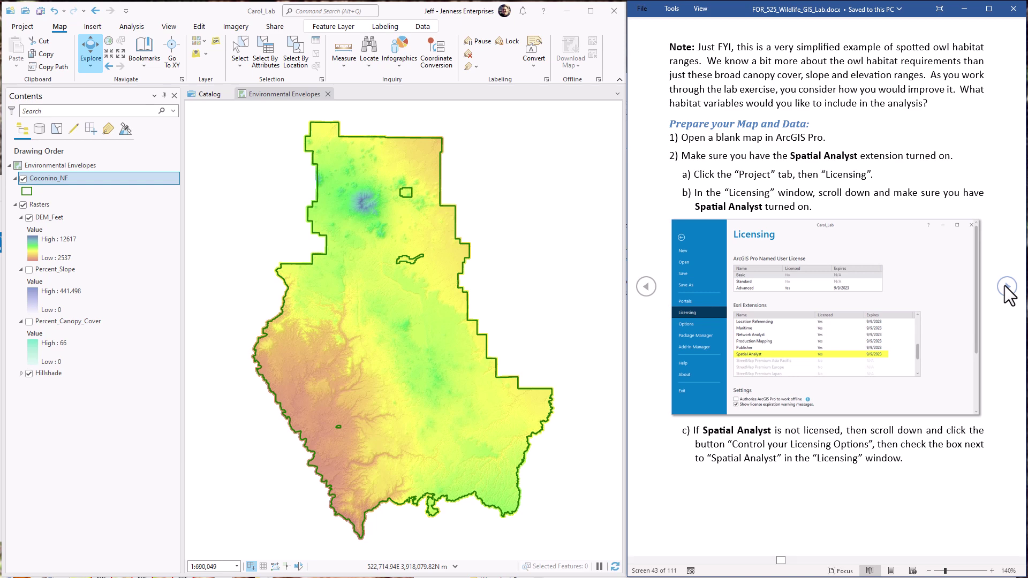
left_click(1006, 287)
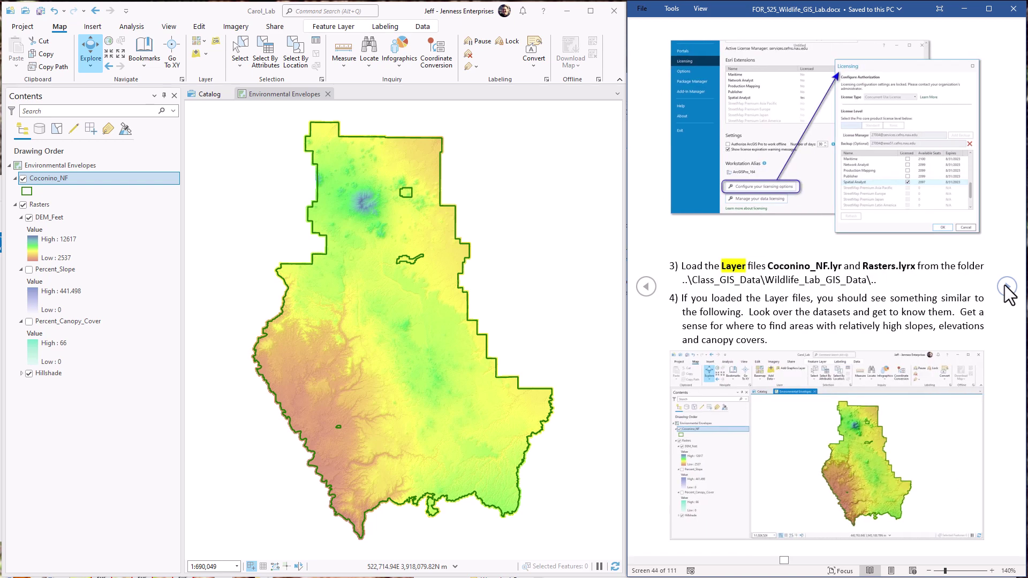
left_click(1007, 287)
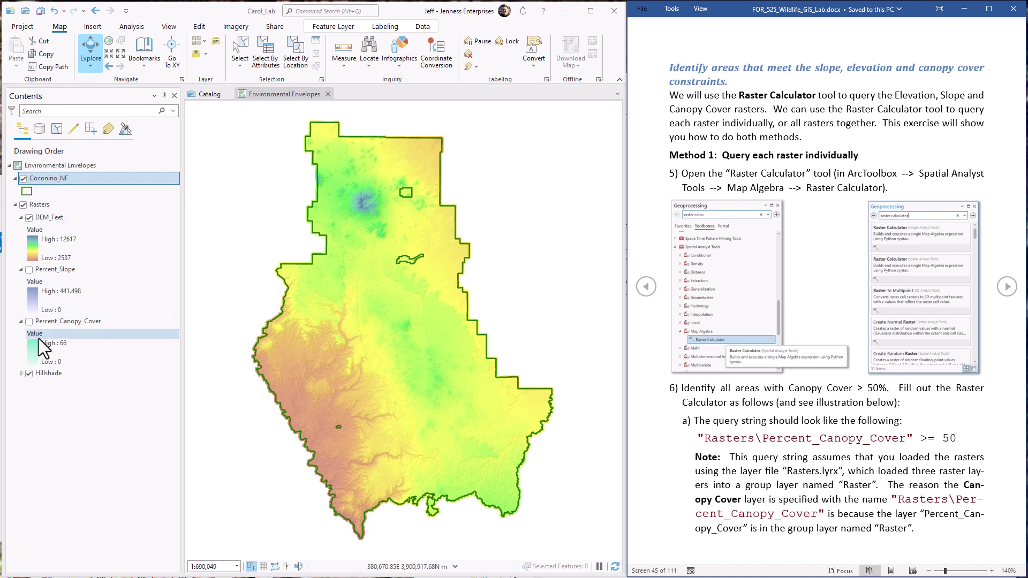
Open the Raster Calculator tool from the Map Algebra toolset of the Spatial Analyst Tools.
left_click(132, 27)
left_click(131, 56)
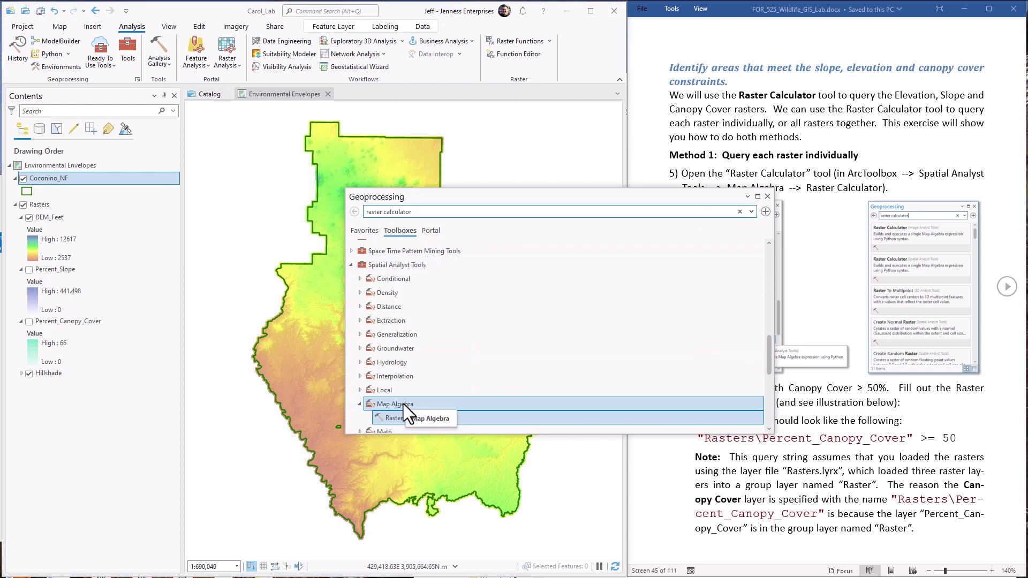
double_click(402, 418)
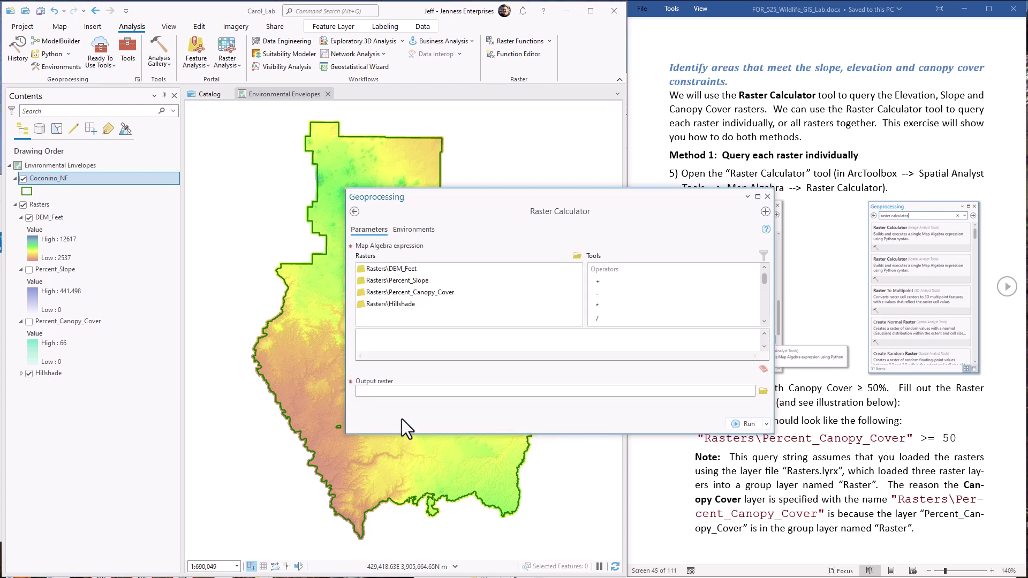
left_click_drag(510, 198, 356, 149)
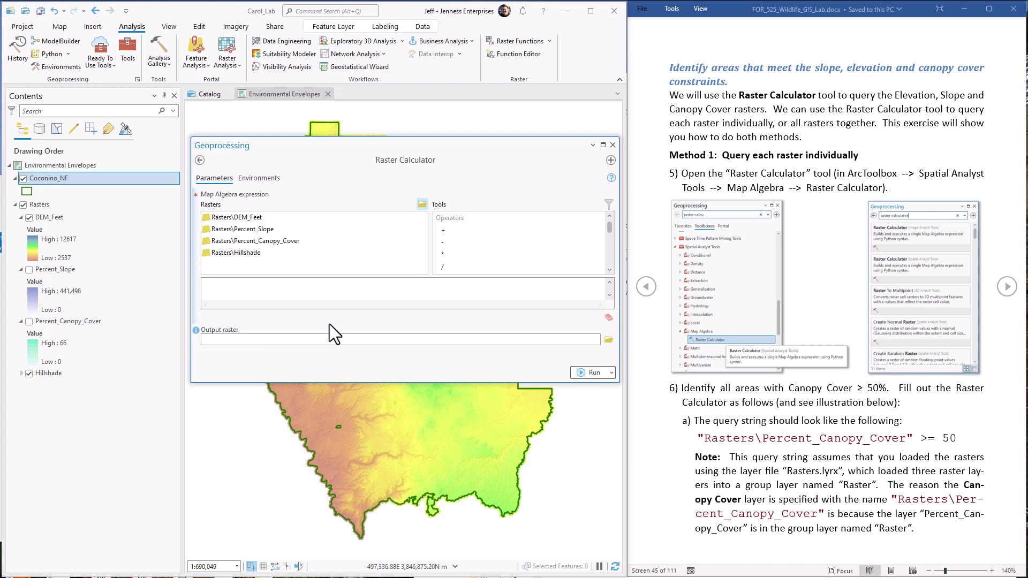
Run the expression "Rasters\Percent_Canopy_Cover" >= 50 with the output raster named CC_GTE_50 in the default geodatabase.
double_click(270, 242)
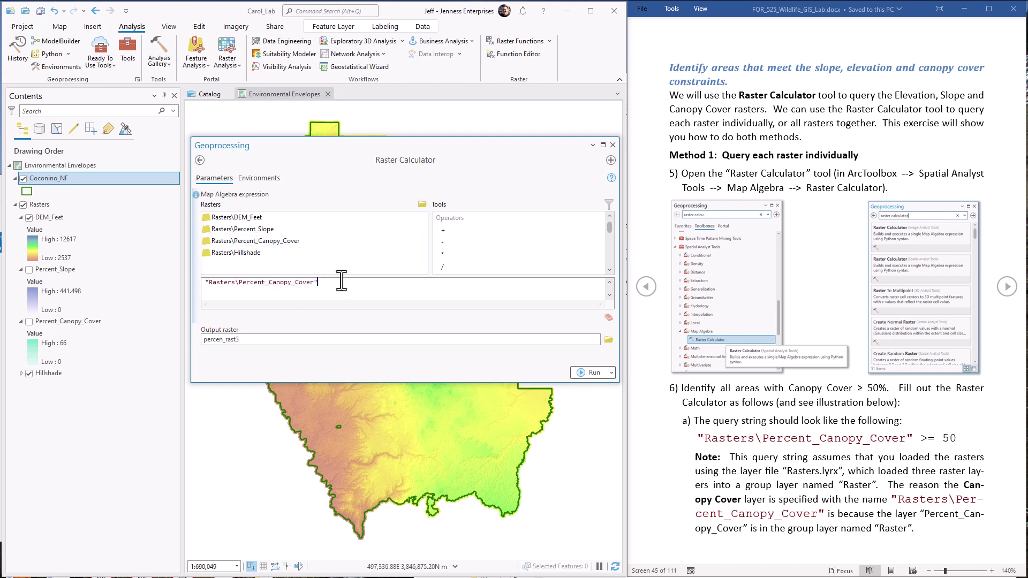
type(">= 50")
left_click(332, 339)
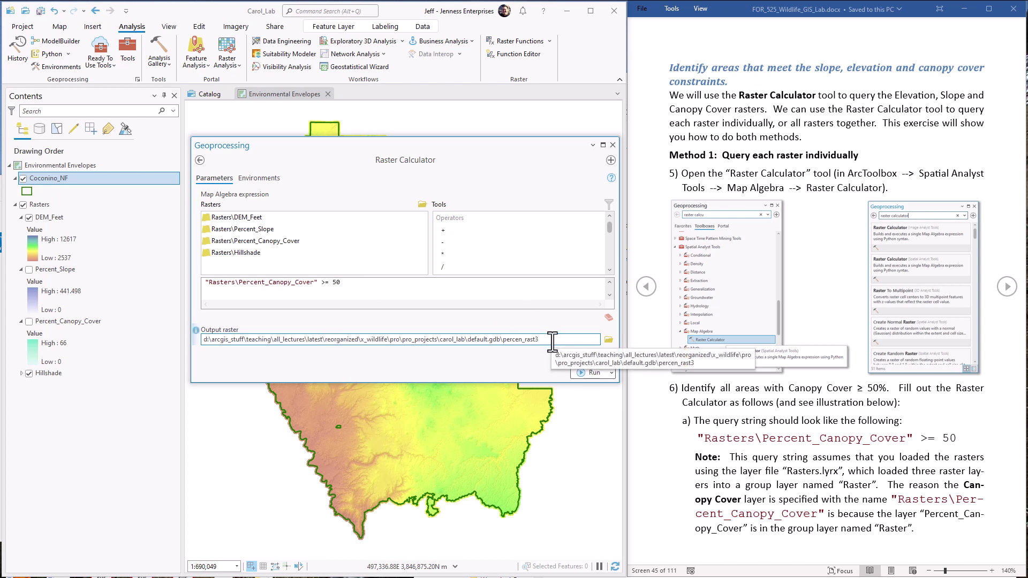
left_click_drag(547, 341, 503, 339)
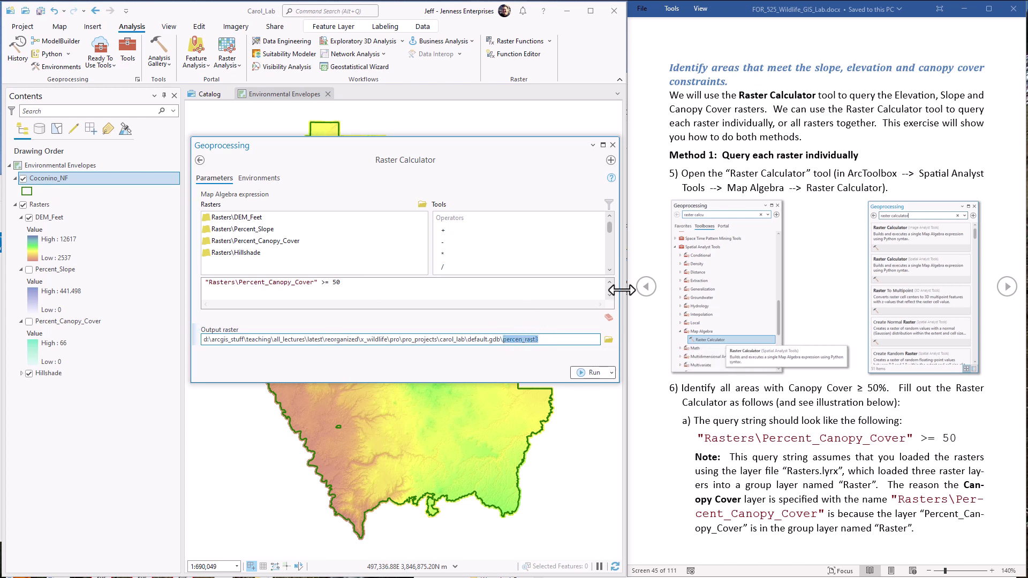
type("CC_GTE_50")
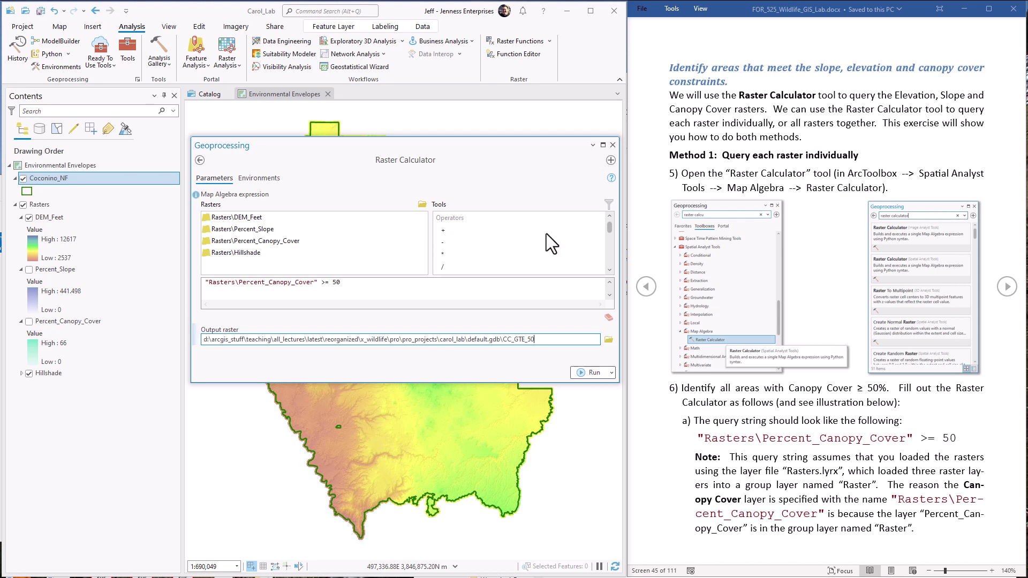
left_click(594, 373)
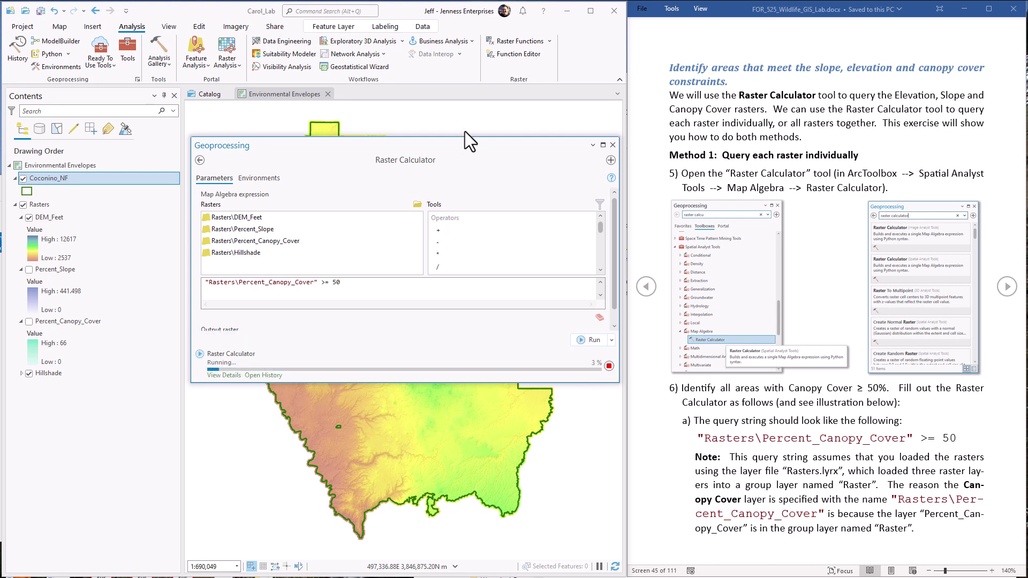
left_click_drag(449, 150, 815, 110)
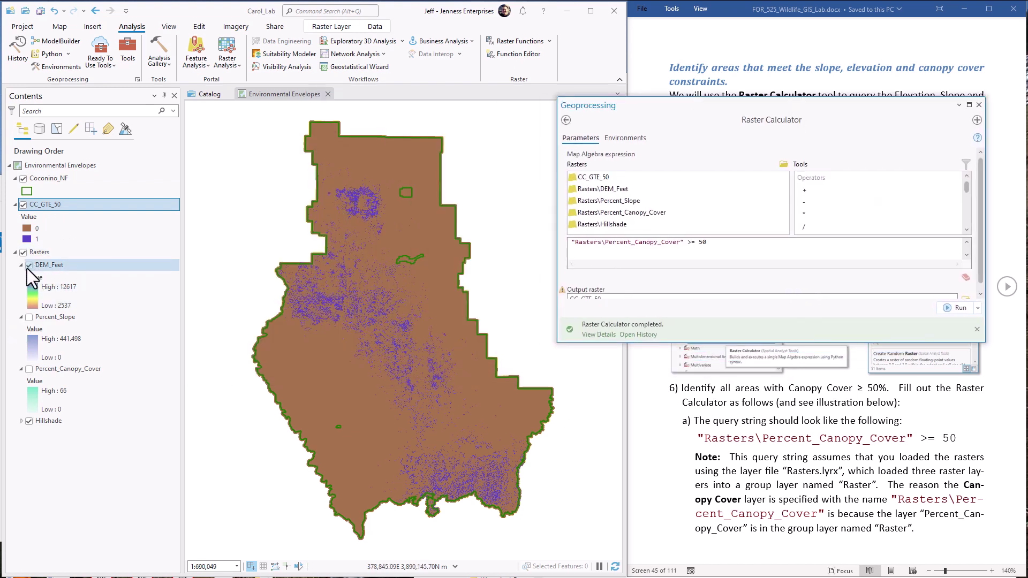
Hide the Rasters group layer and symbolize value 0 of the CC_GTE_50 layer with No color.
left_click(23, 252)
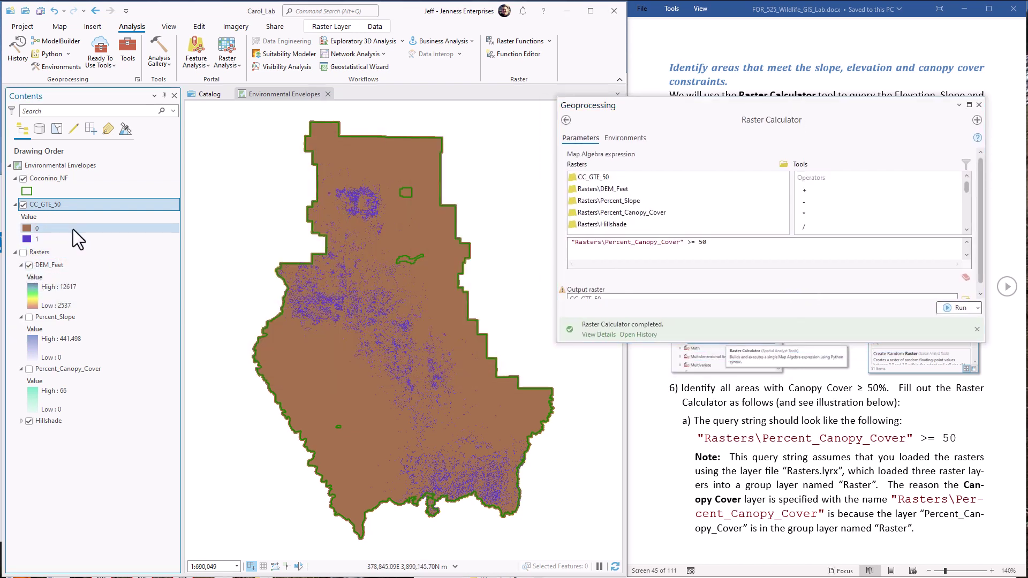
left_click(25, 228)
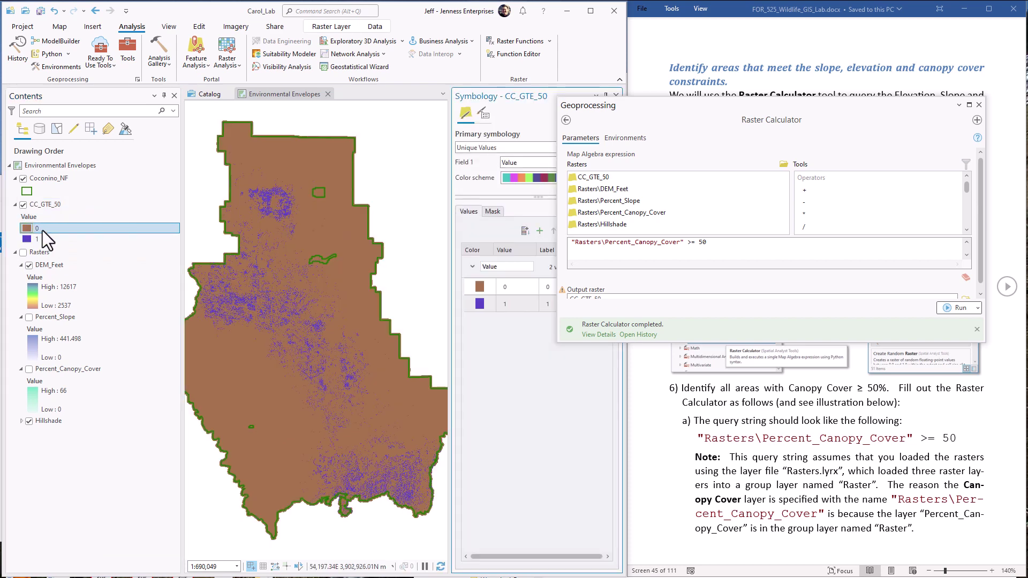
left_click(483, 285)
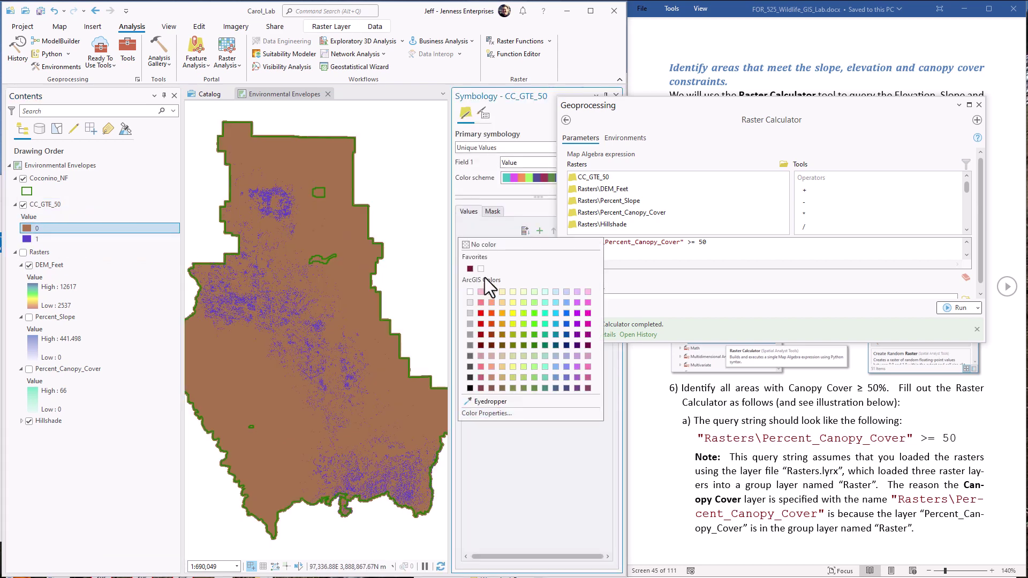
left_click(471, 245)
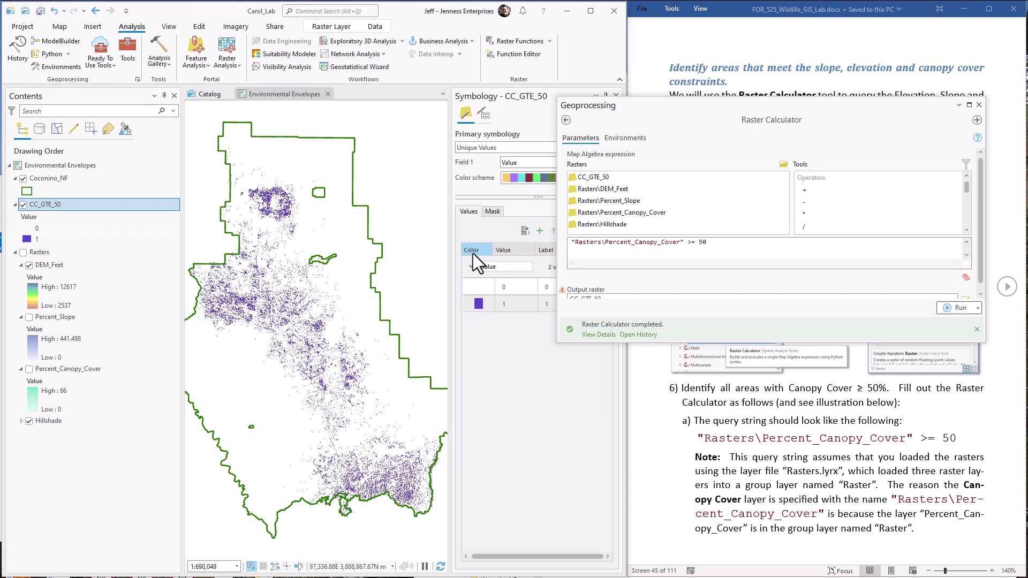
left_click_drag(664, 117, 758, 108)
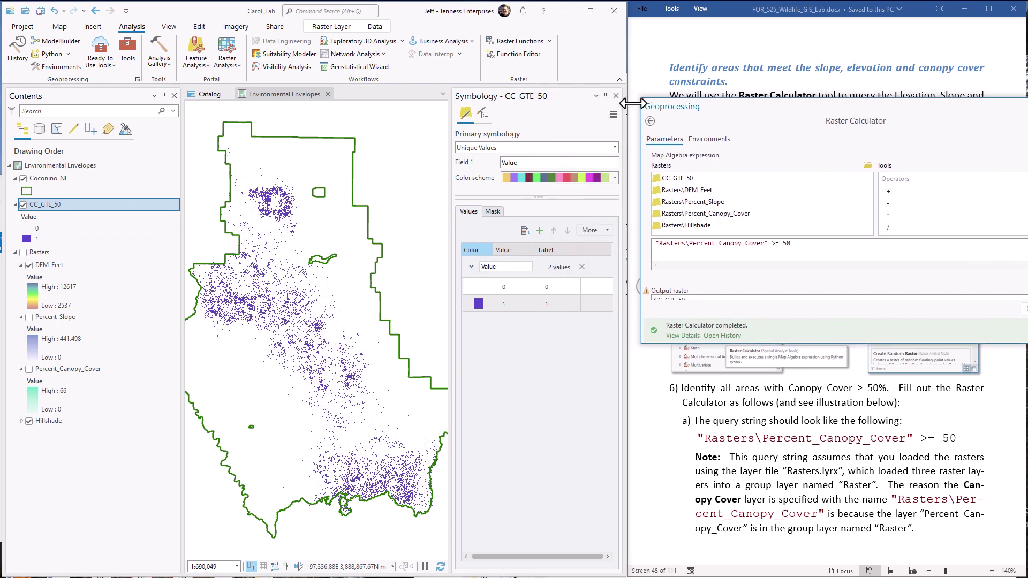
left_click(616, 94)
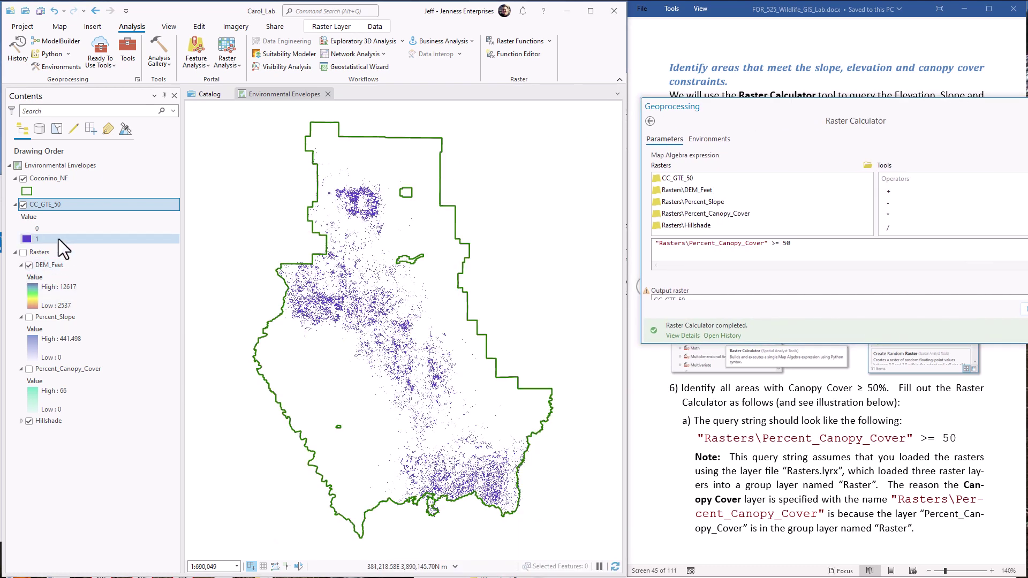
left_click(44, 240)
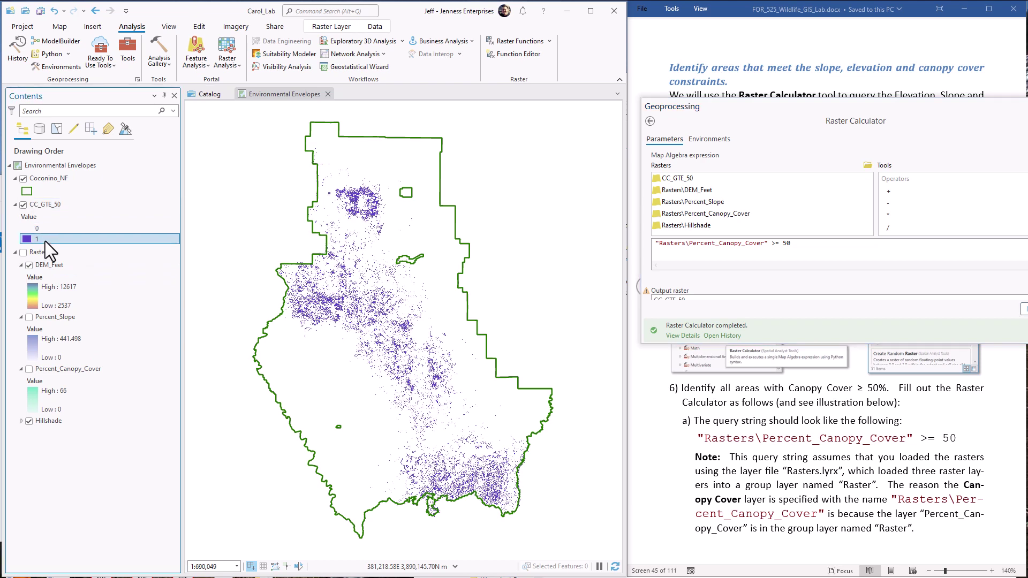
left_click(46, 229)
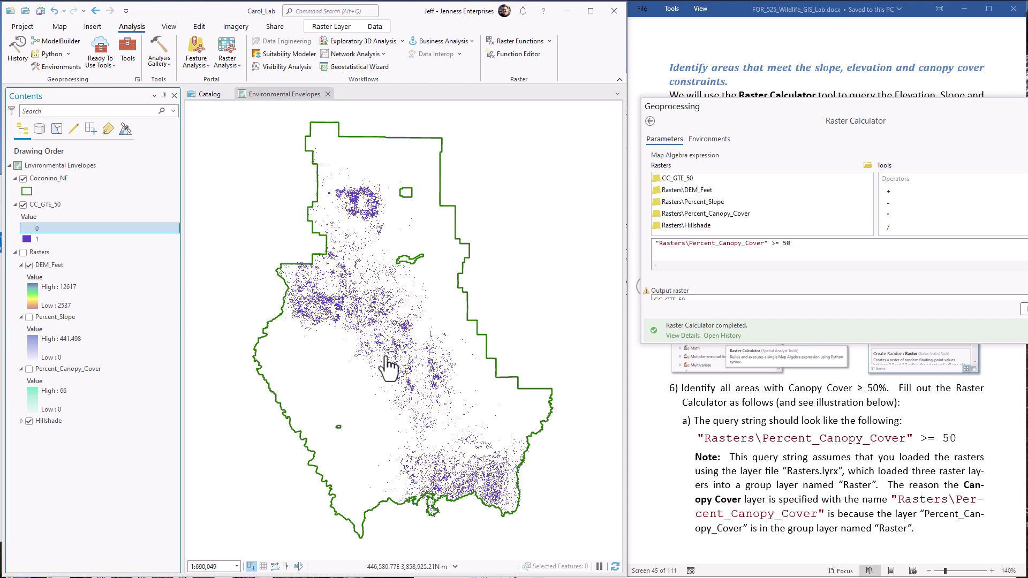
Following step 8 of the lab document, replace the Raster Calculator expression with "Rasters\Percent_Slope" >= 15.
left_click_drag(780, 106, 301, 104)
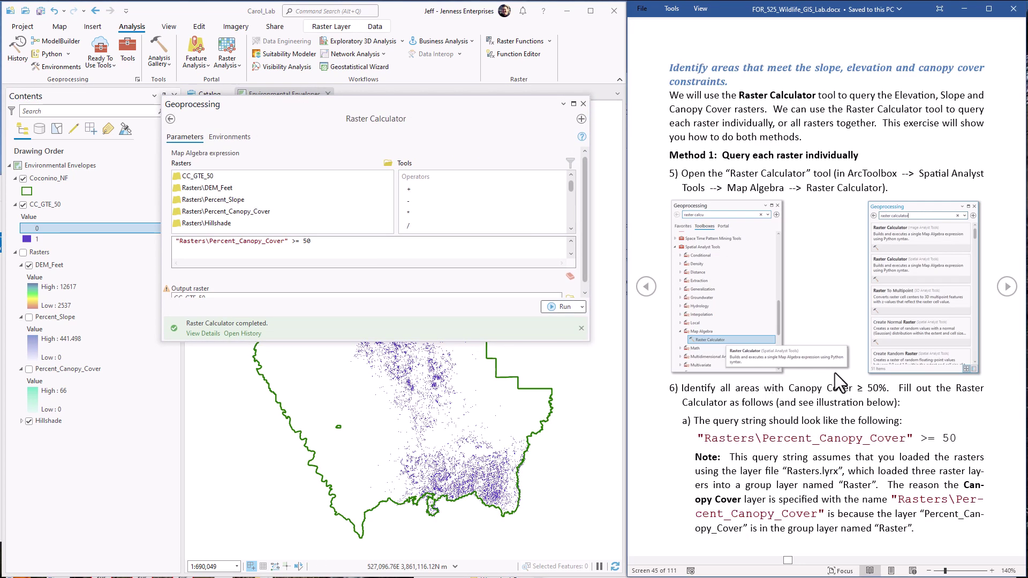
left_click(1007, 286)
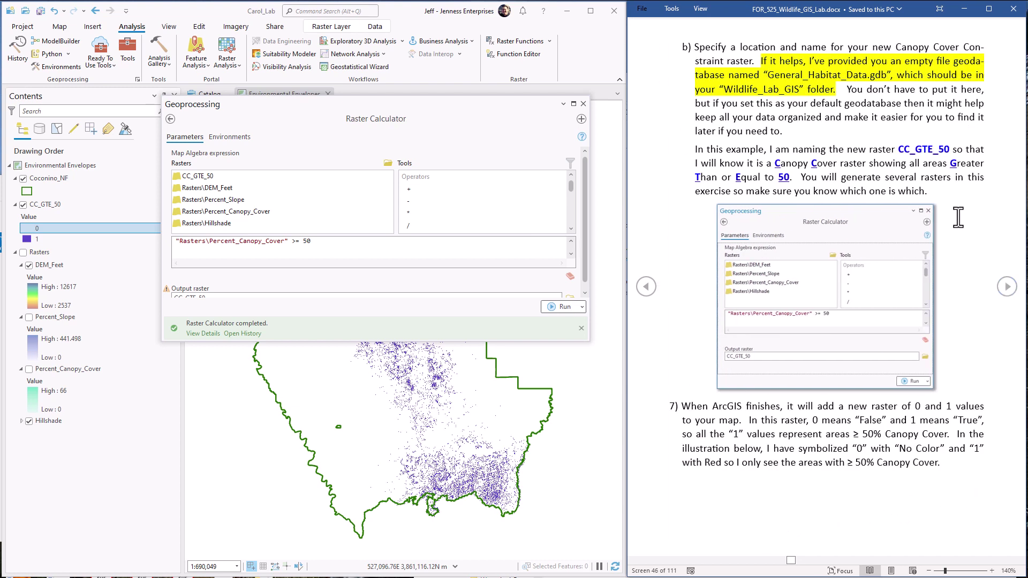
left_click(1009, 289)
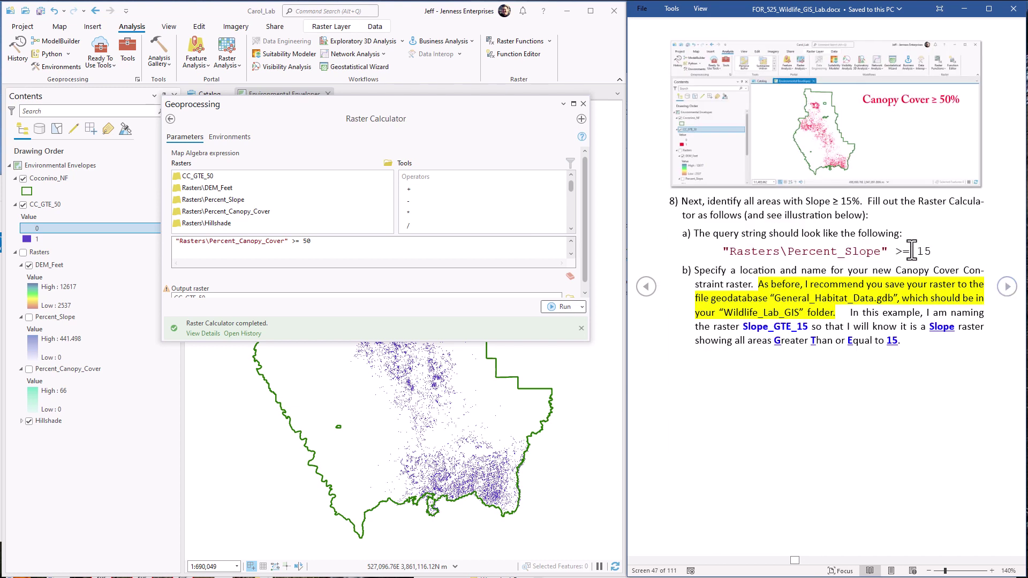
left_click_drag(310, 241, 167, 246)
key("BackSpace")
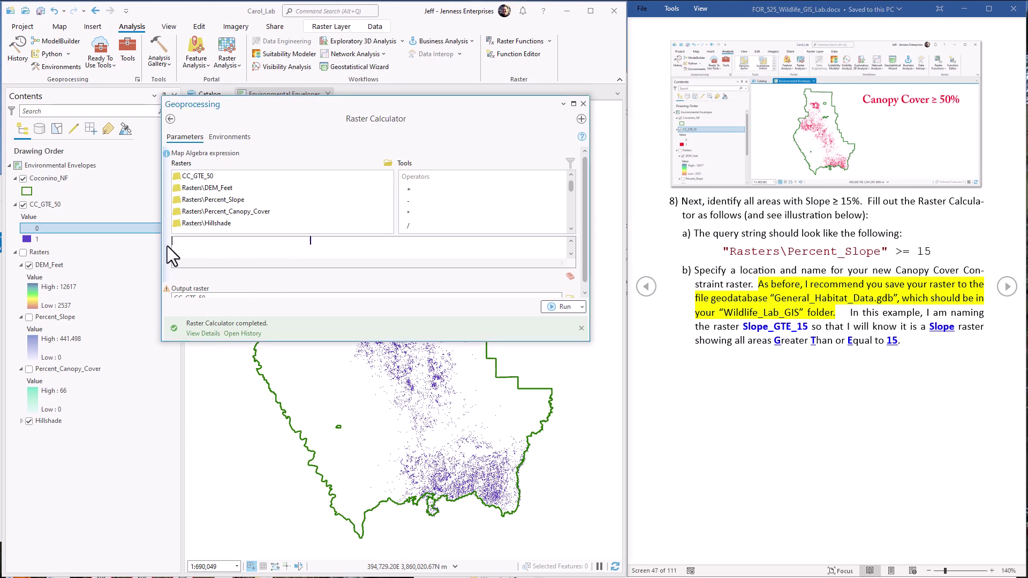
double_click(232, 199)
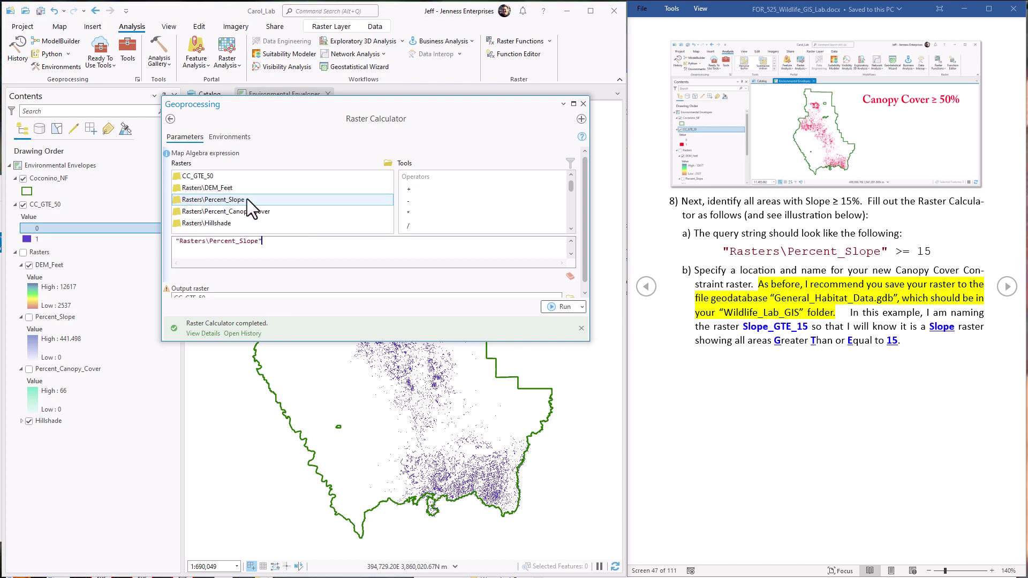
type(">= 15")
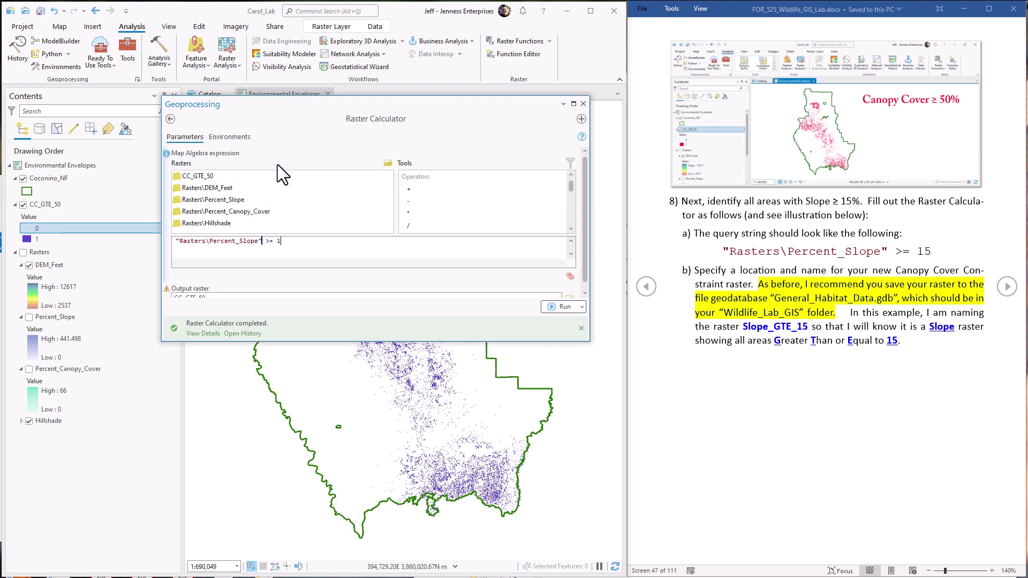
Rename the output raster as Slope_GTE_15 in the default geodatabase and run the slope query.
left_click(243, 293)
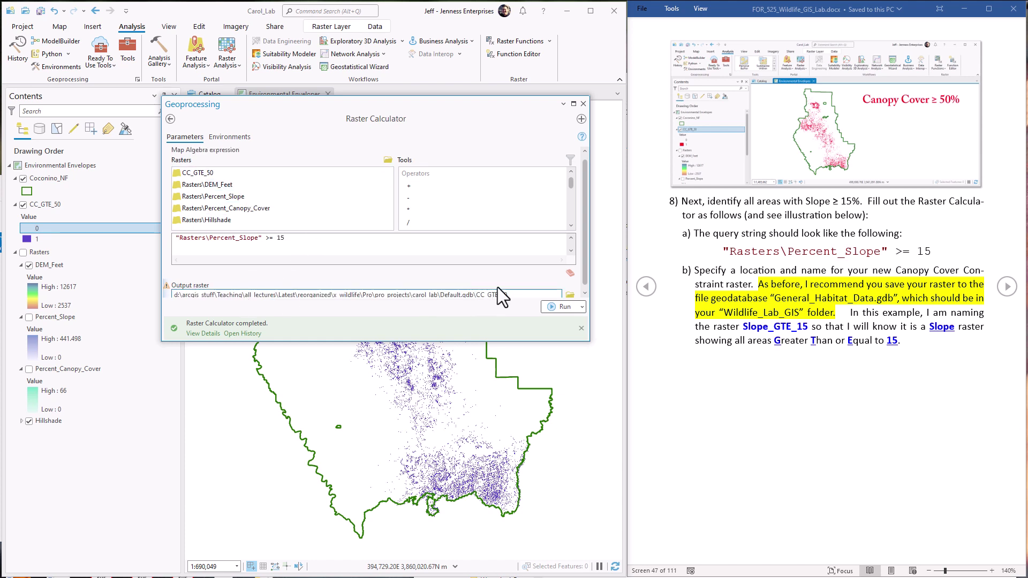
key("BackSpace")
key("BackSpace")
key("BackSpace")
key("BackSpace")
key("BackSpace")
key("BackSpace")
key("BackSpace")
key("BackSpace")
key("BackSpace")
type("Slope_GTE_15")
left_click(566, 309)
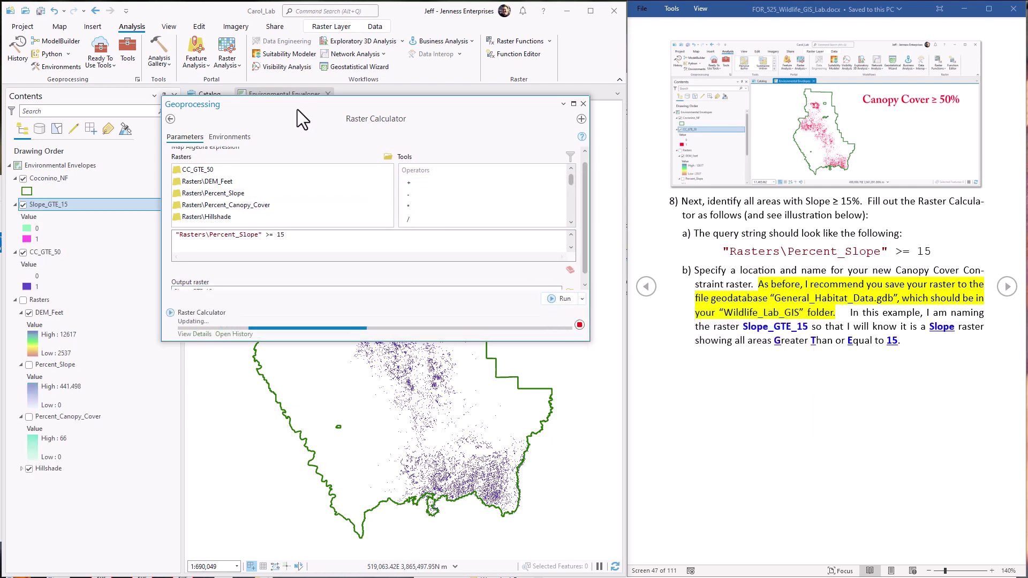
left_click_drag(279, 108, 684, 151)
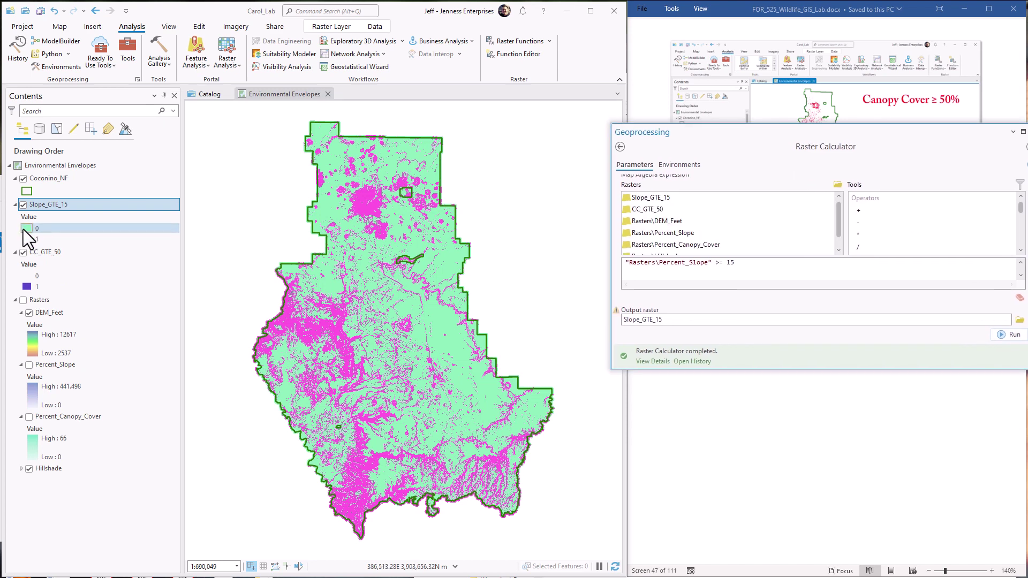
Symbolize value 0 of the Slope_GTE_15 layer with No color and hide the CC_GTE_50 layer.
left_click(24, 228)
left_click(480, 273)
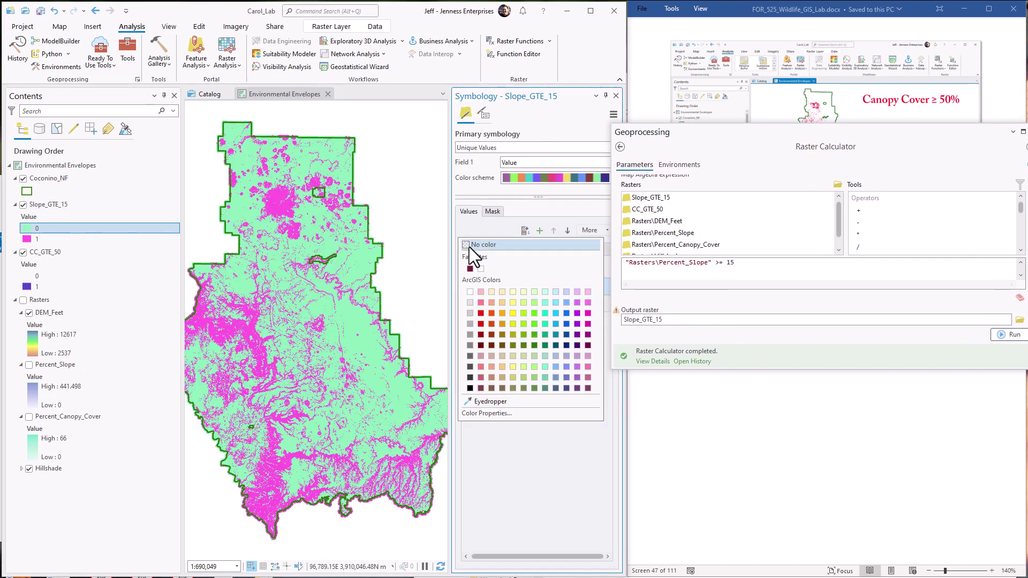
left_click(470, 244)
left_click(614, 96)
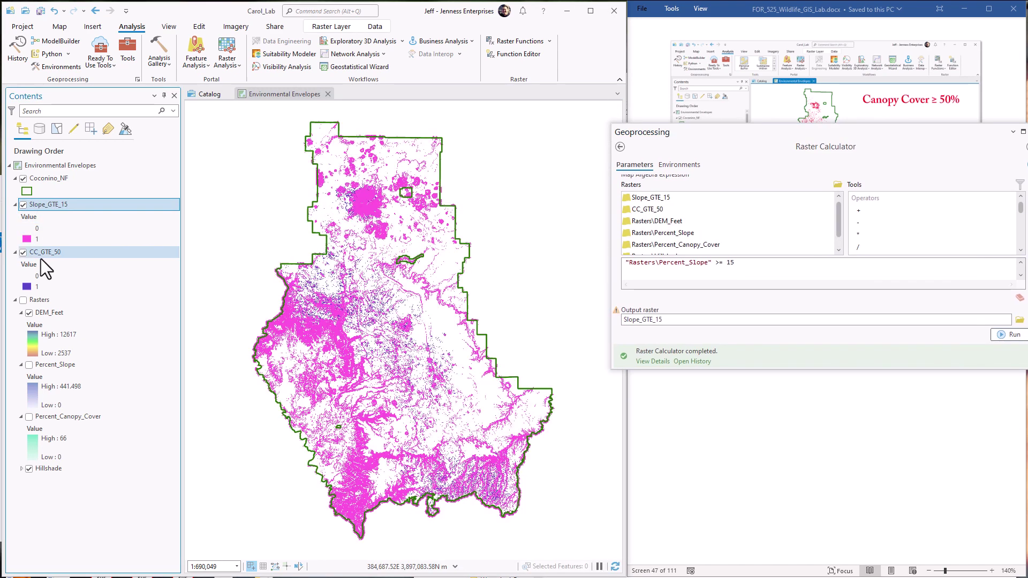
left_click(23, 253)
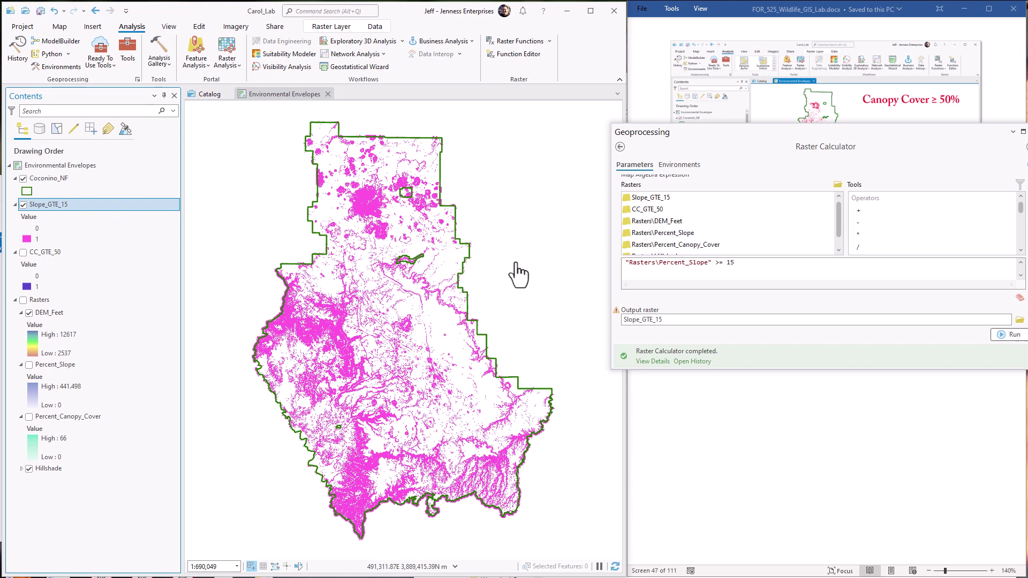
Following step 9 of the lab document, replace the Raster Calculator expression with "Rasters\DEM_Feet" >= 7000.
left_click_drag(756, 132, 332, 161)
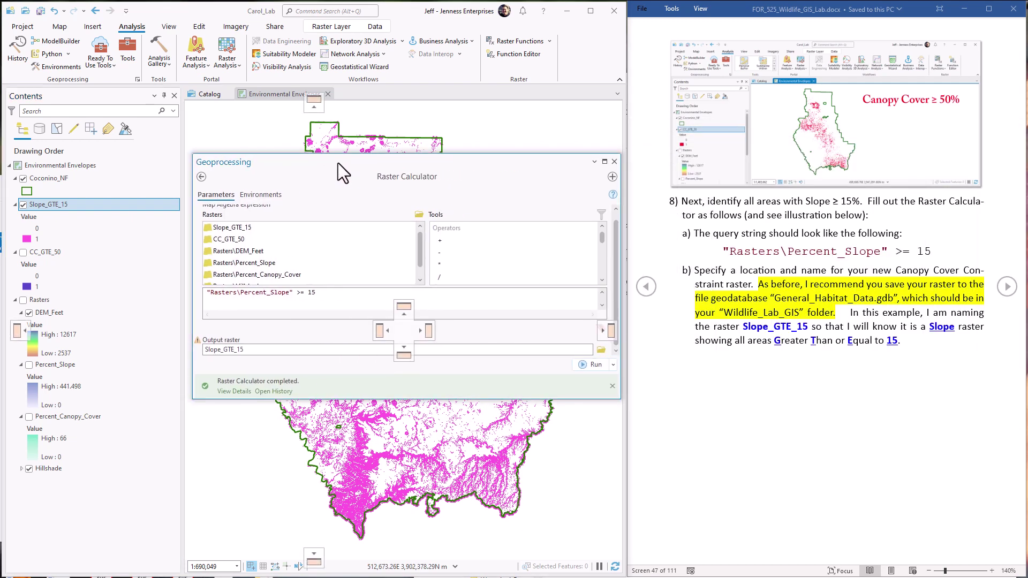
left_click(1007, 289)
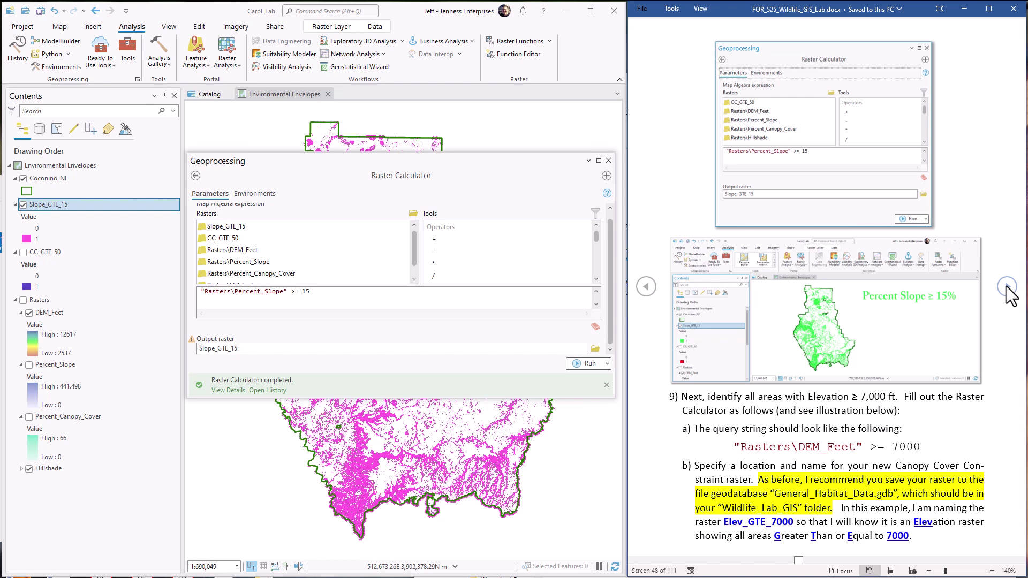
left_click_drag(800, 447, 857, 449)
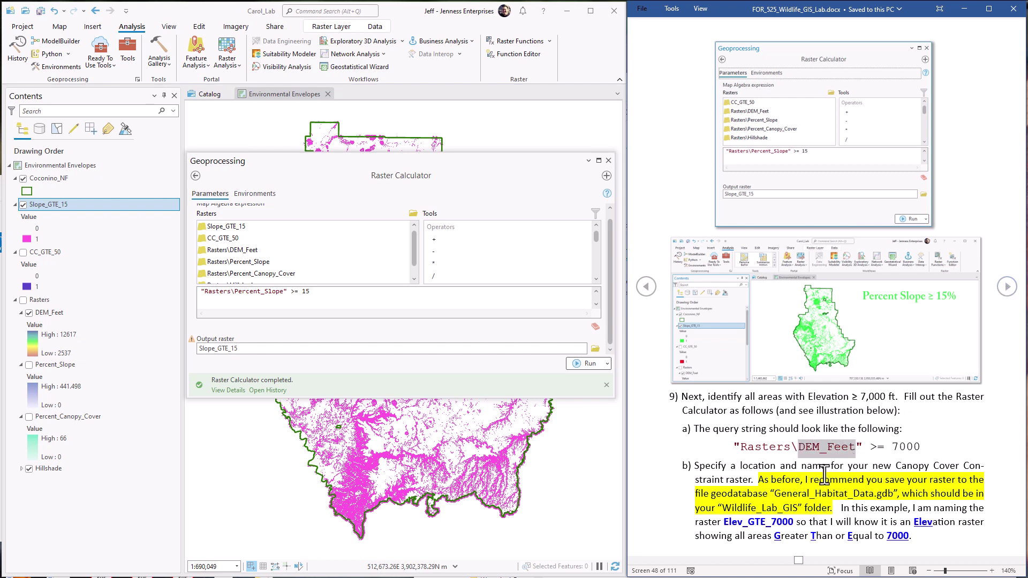
left_click(332, 293)
key("ctrl+a")
key("BackSpace")
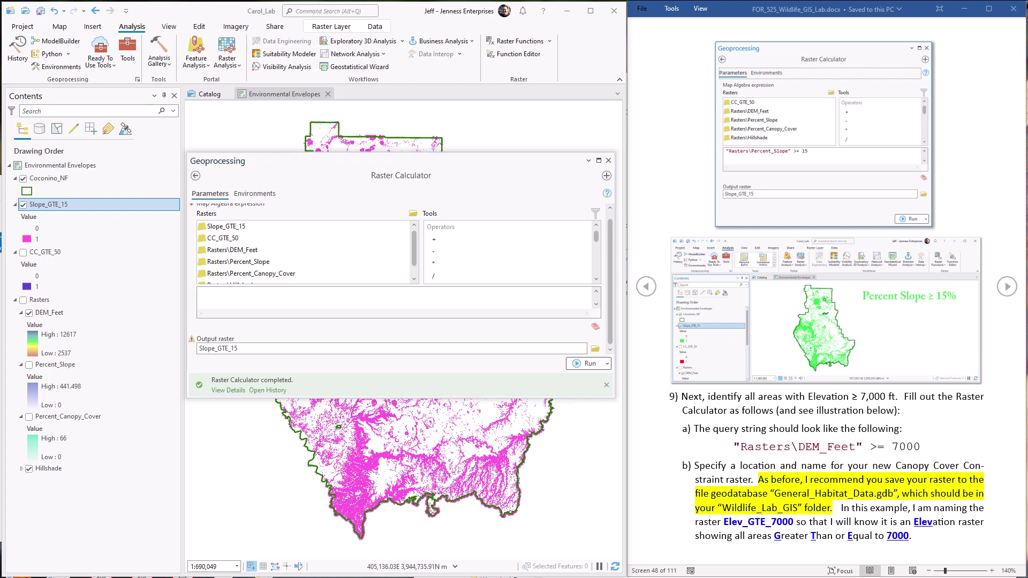
double_click(255, 250)
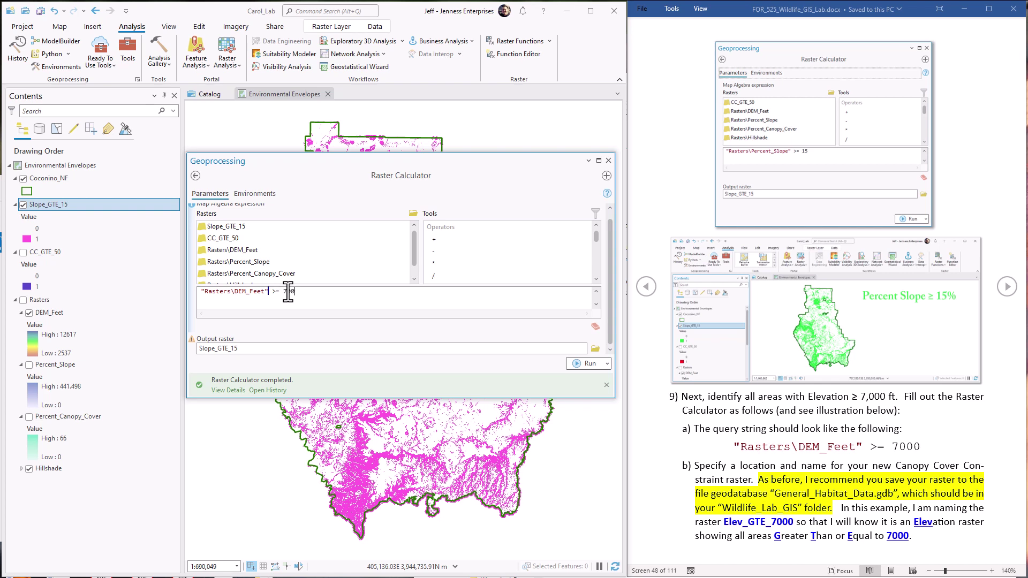
Rename the output raster as Elev_GTE_7000 in the default geodatabase, run the elevation query and close the Geoprocessing window.
left_click(230, 349)
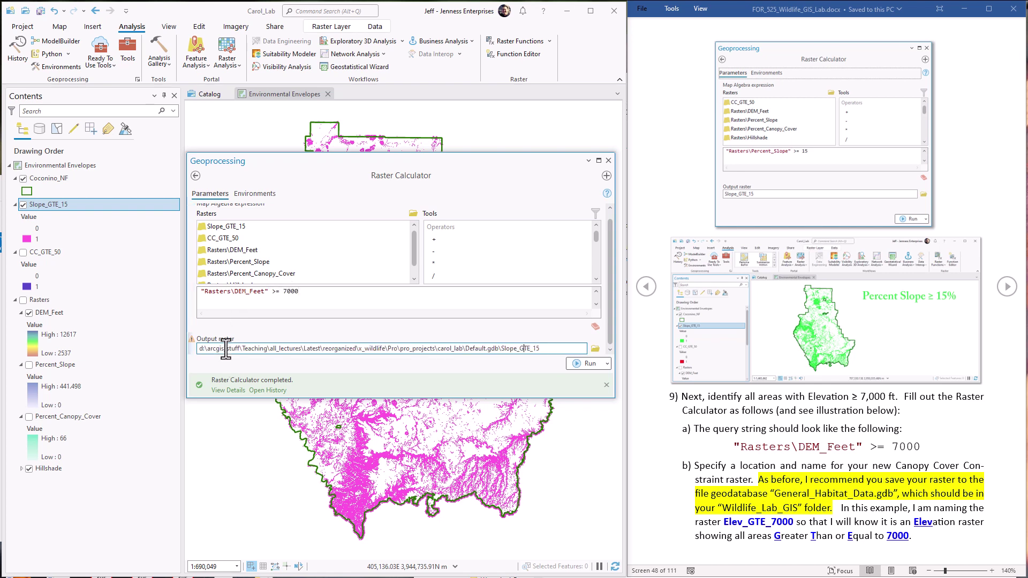
left_click_drag(546, 348, 501, 348)
type("Ele")
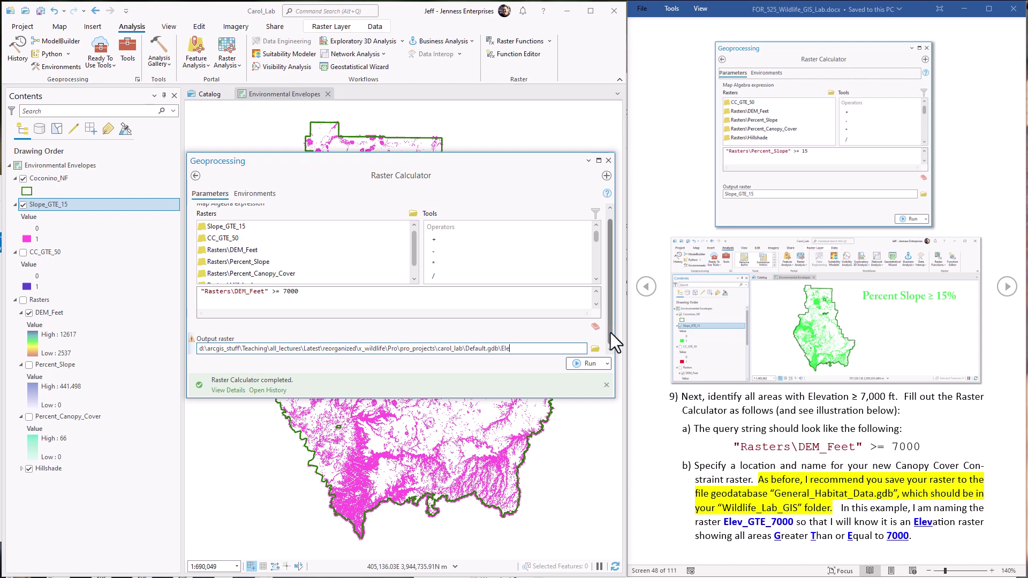
type("v_GTE_7000")
left_click(596, 366)
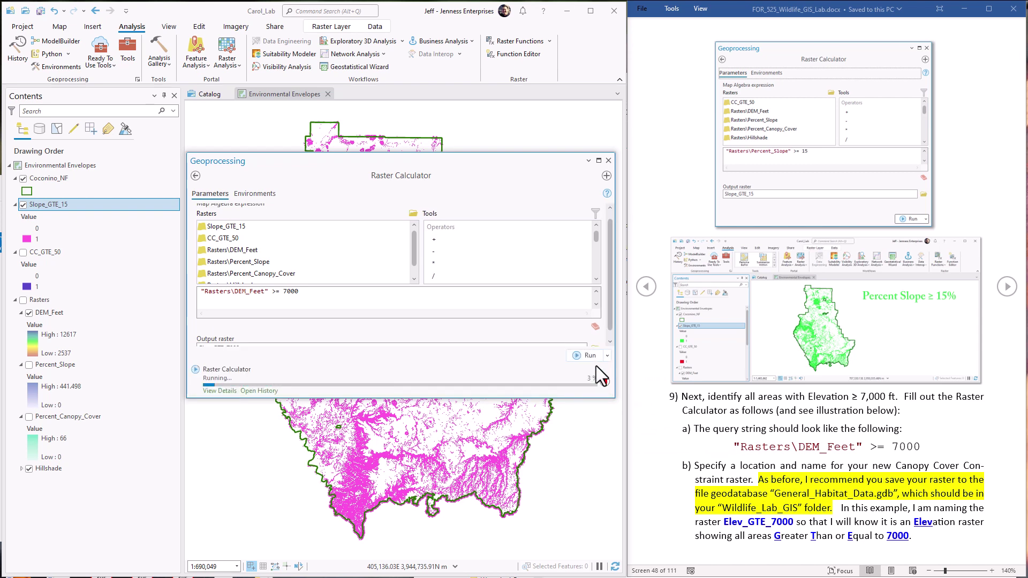
mouse_move(589, 375)
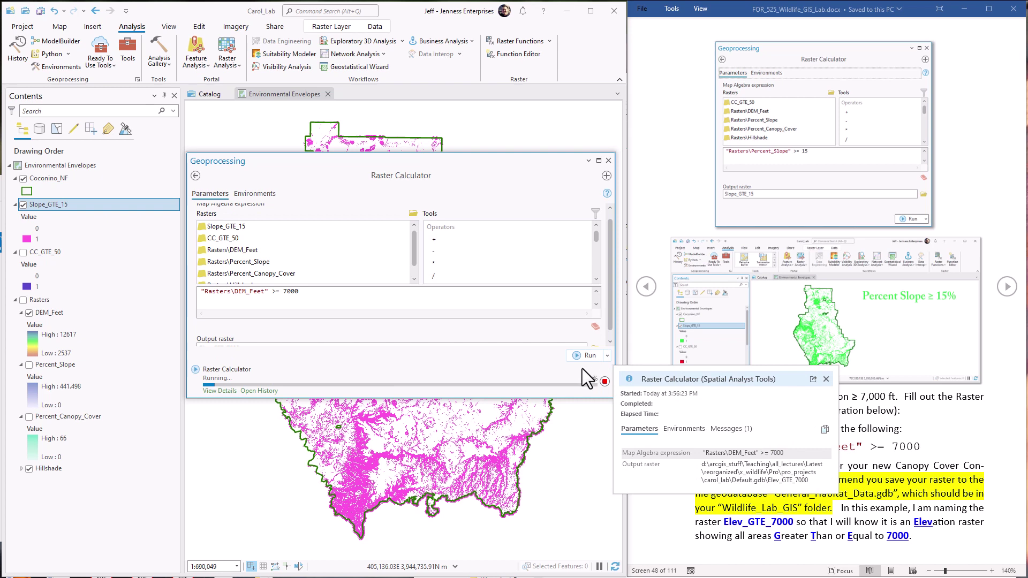
left_click(608, 160)
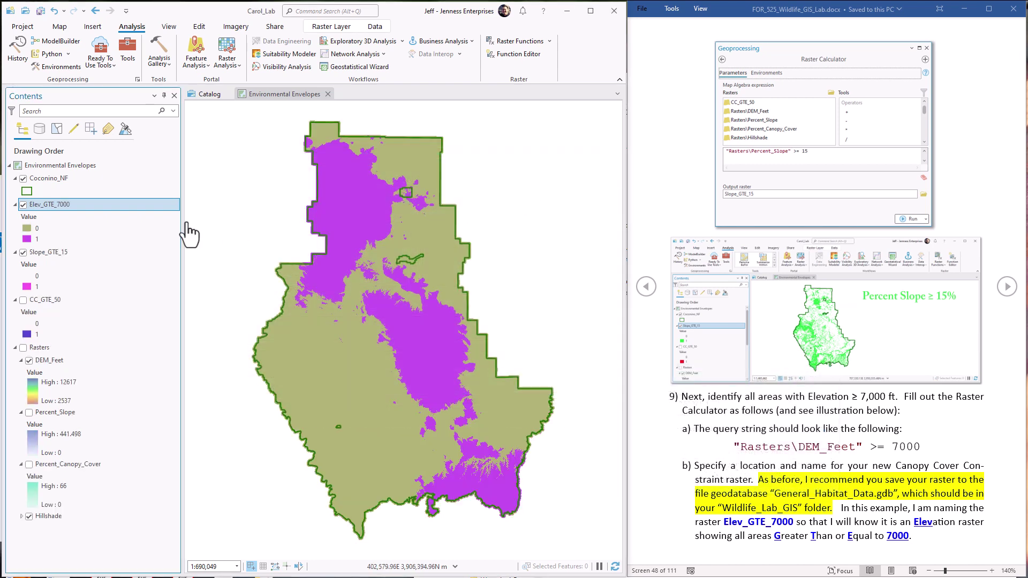
Symbolize value 0 of the Elev_GTE_7000 layer with No color and hide the Slope_GTE_15 layer.
left_click(27, 227)
left_click(479, 285)
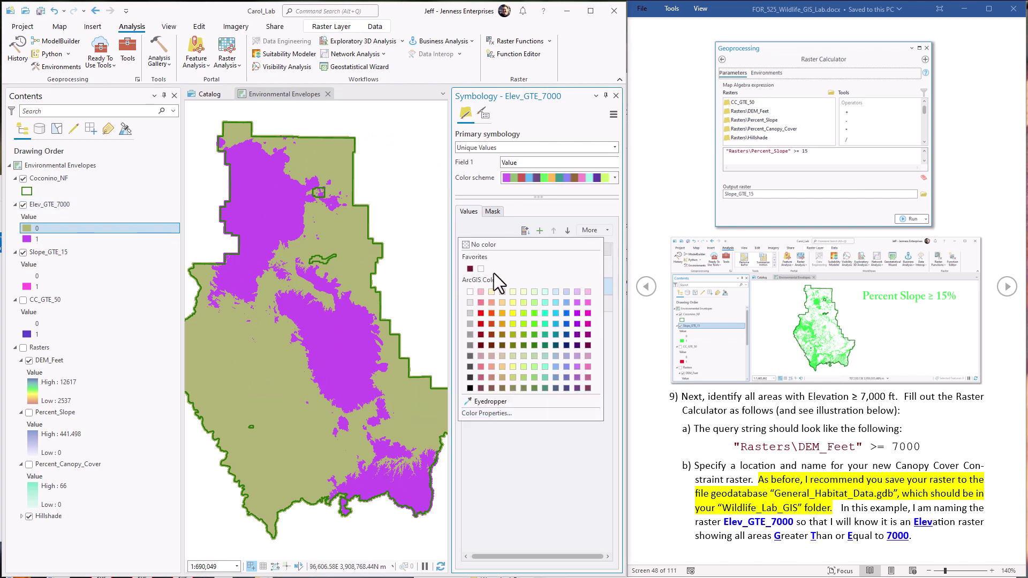
left_click(470, 244)
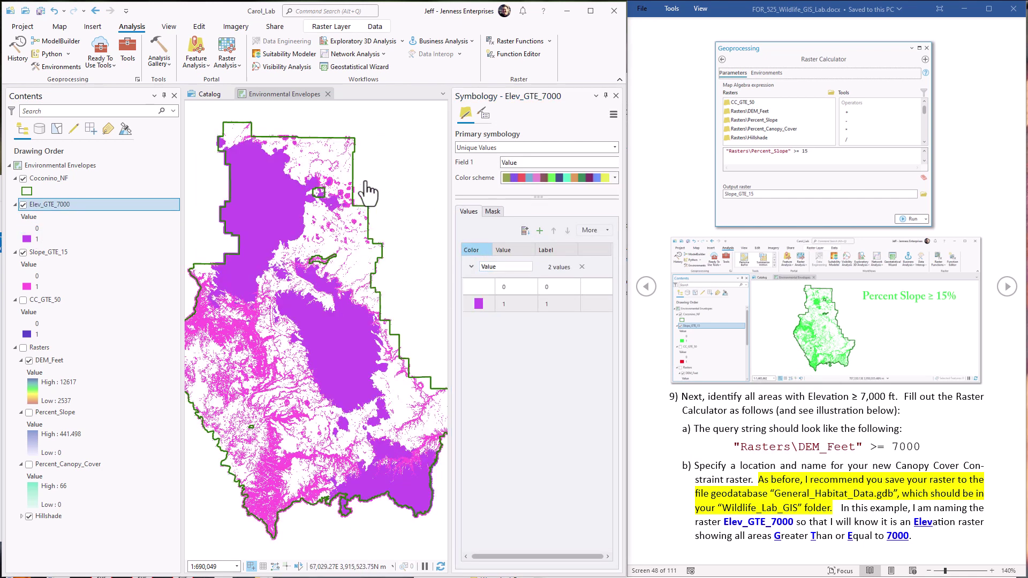
left_click(615, 95)
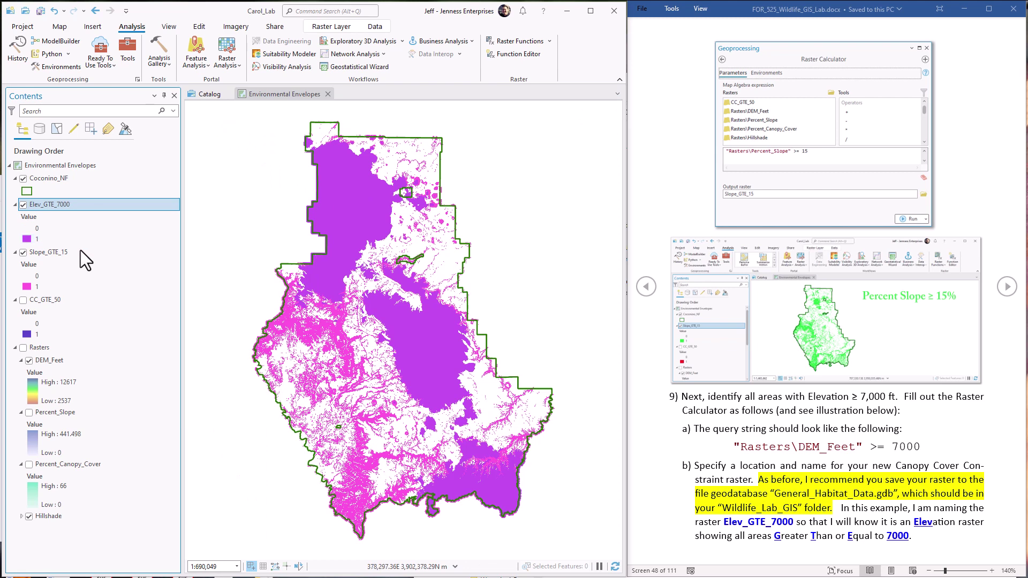
left_click(25, 252)
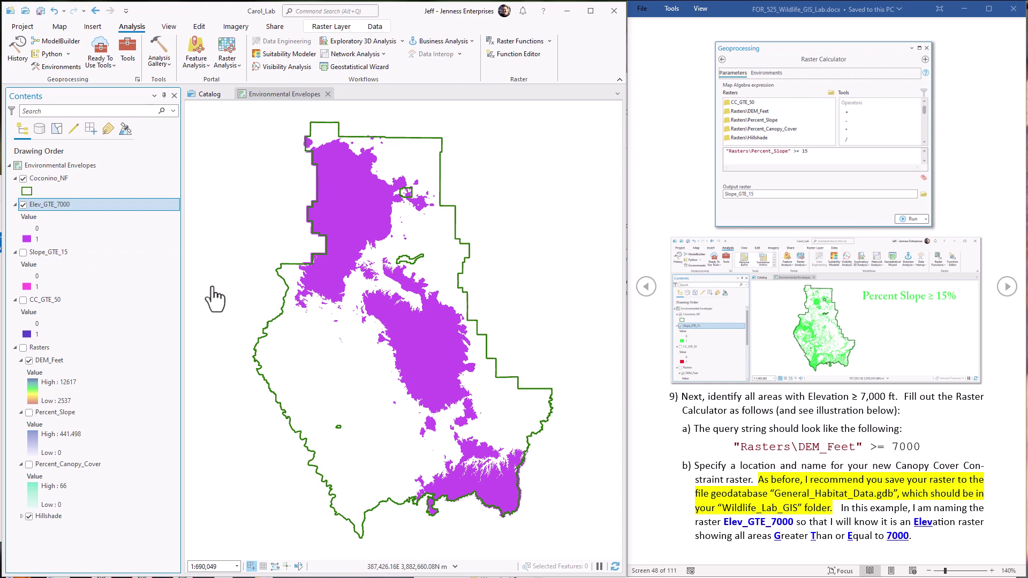
Hide the Elev_GTE_7000 layer and display the CC_GTE_50 layer on the map.
left_click(23, 205)
left_click(21, 251)
left_click(21, 251)
left_click(23, 300)
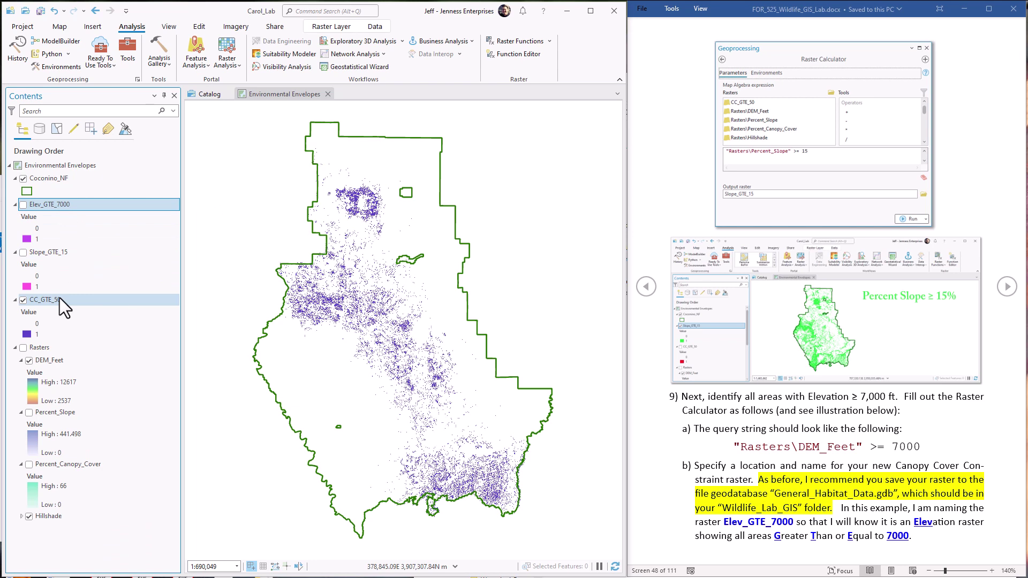
Open Raster Calculator and build the combined expression "Elev_GTE_7000" & "Slope_GTE_15" & "CC_GTE_50".
left_click(131, 56)
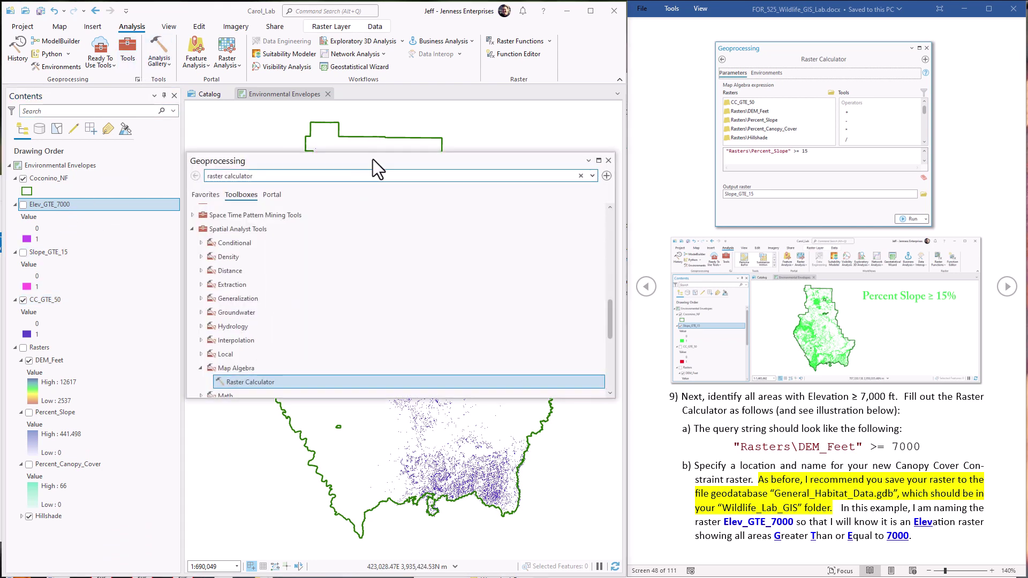
double_click(258, 381)
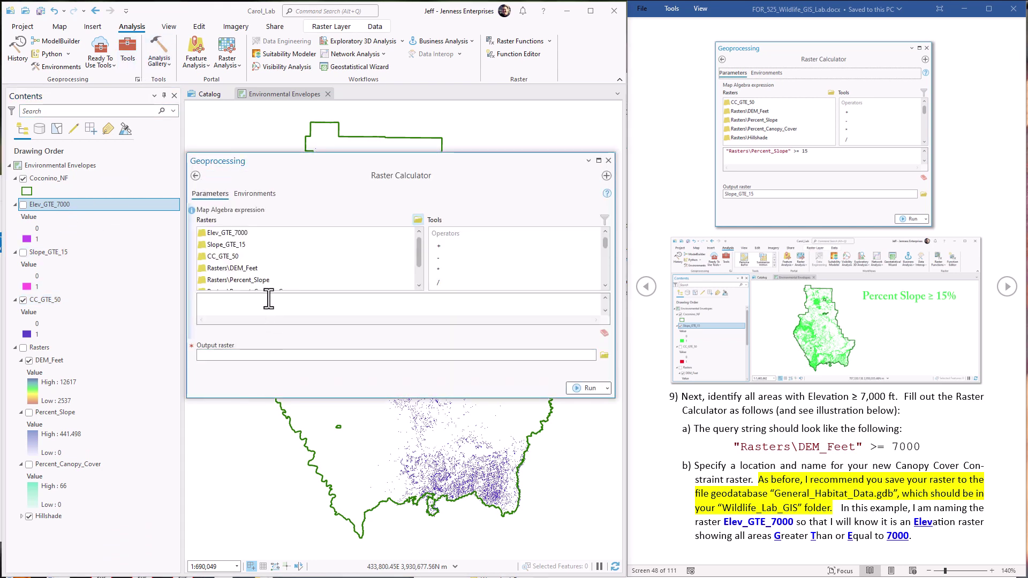
double_click(229, 234)
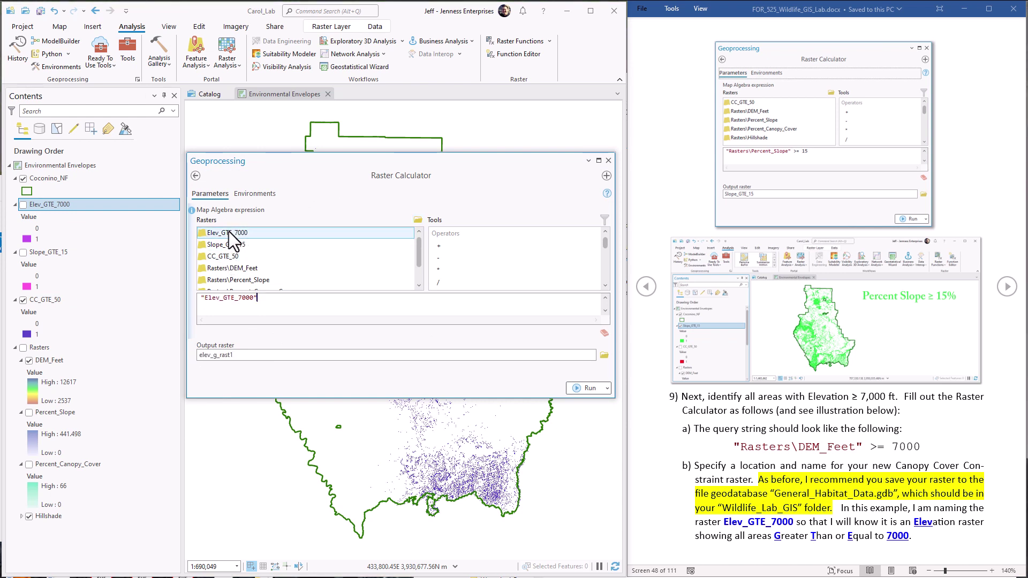
type("&")
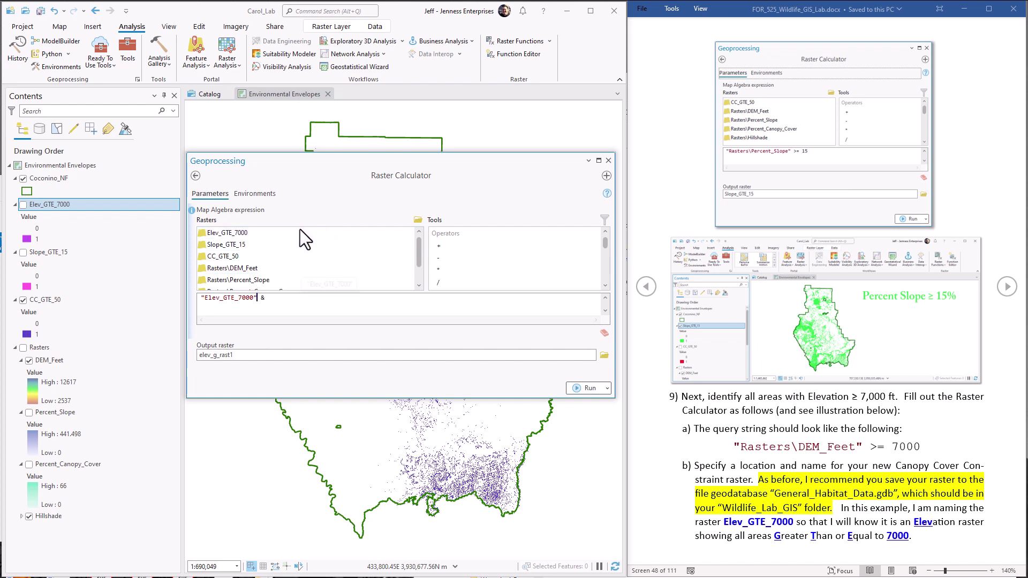
double_click(238, 244)
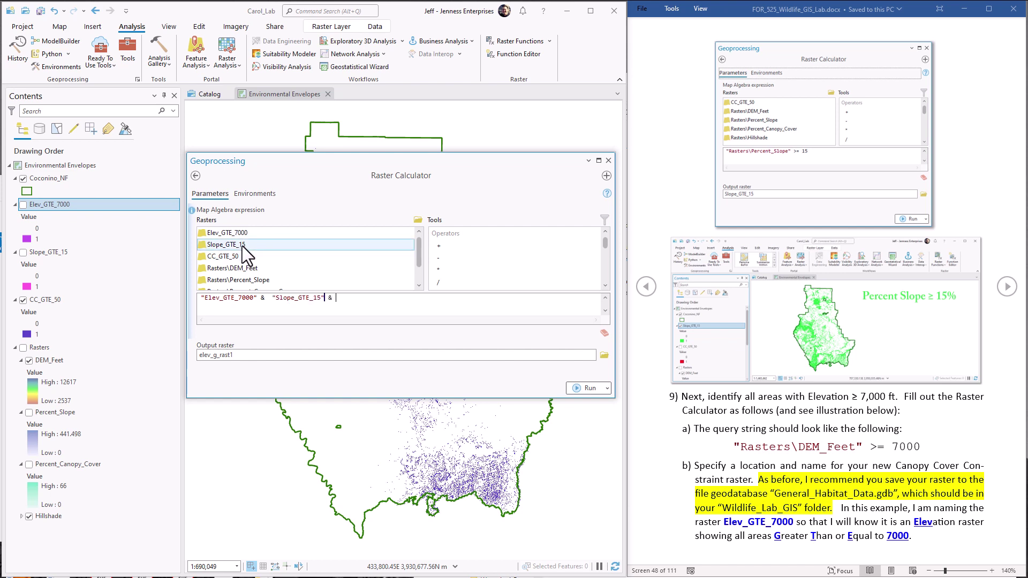
left_click(238, 257)
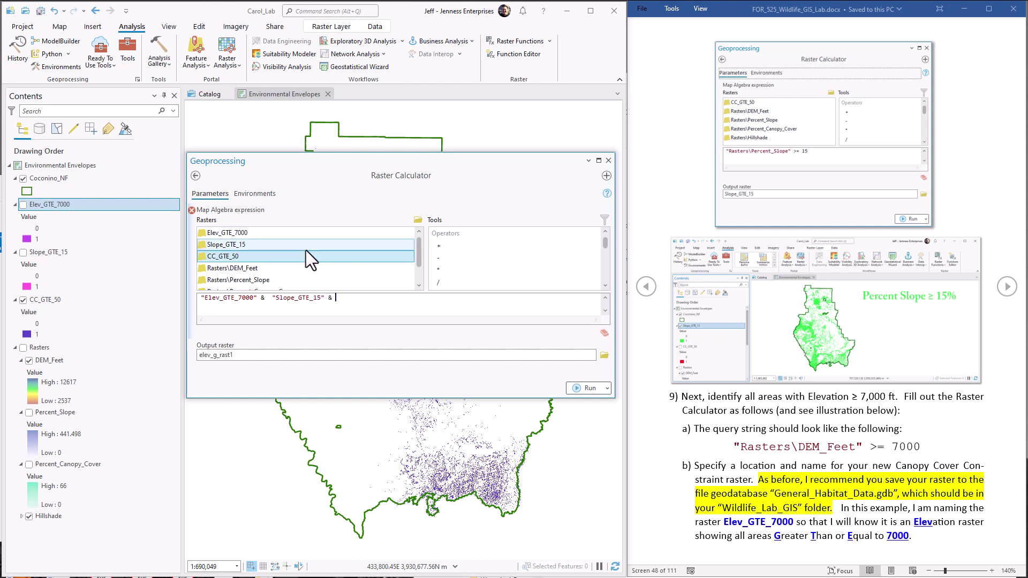
double_click(223, 256)
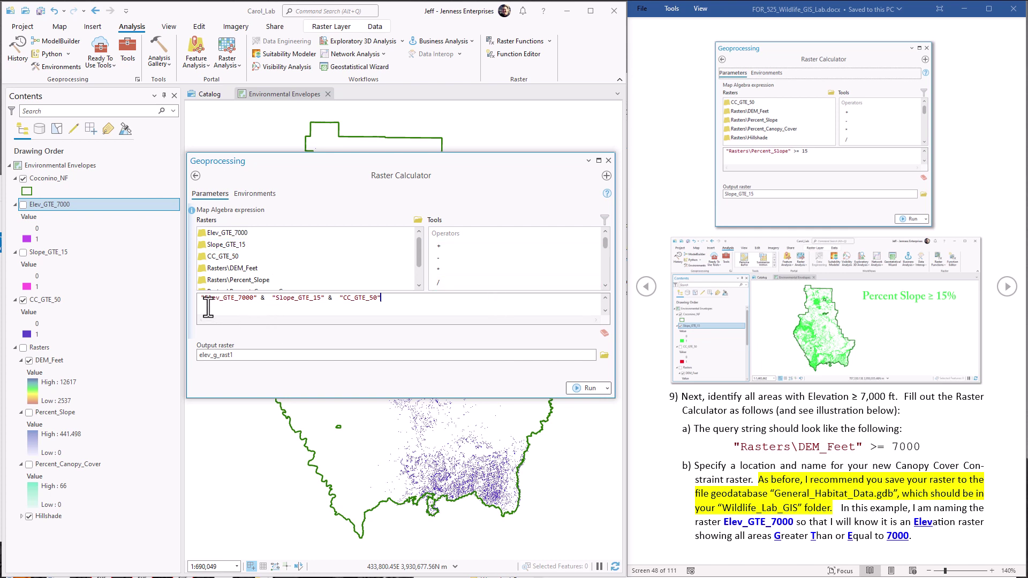
left_click_drag(204, 300, 257, 300)
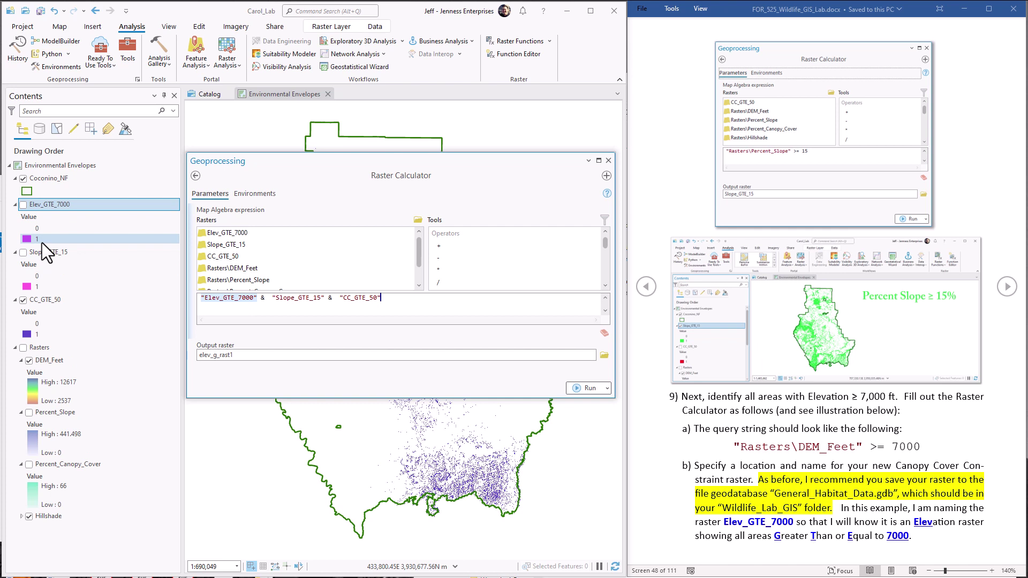
left_click_drag(273, 298, 384, 300)
left_click(412, 301)
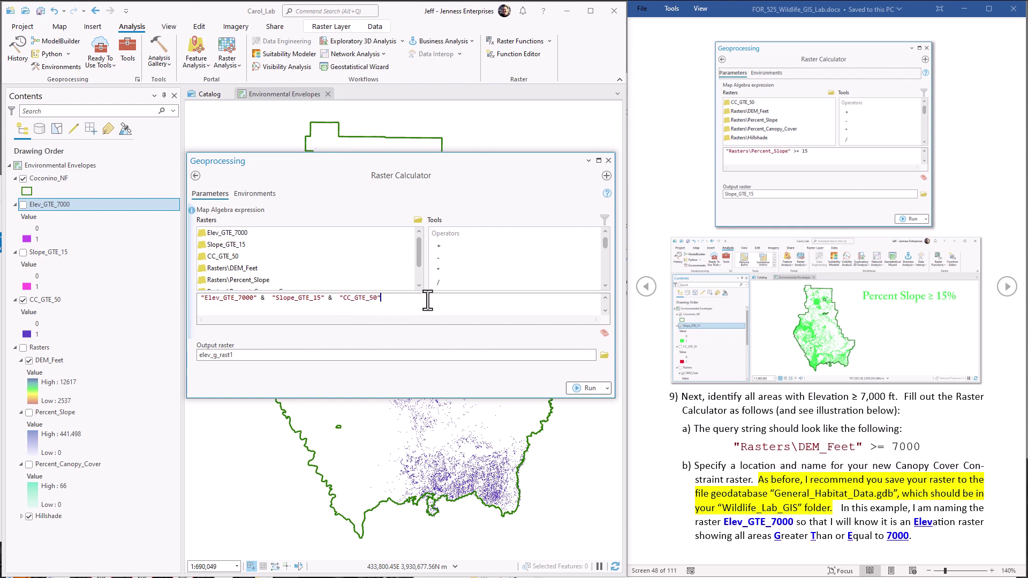
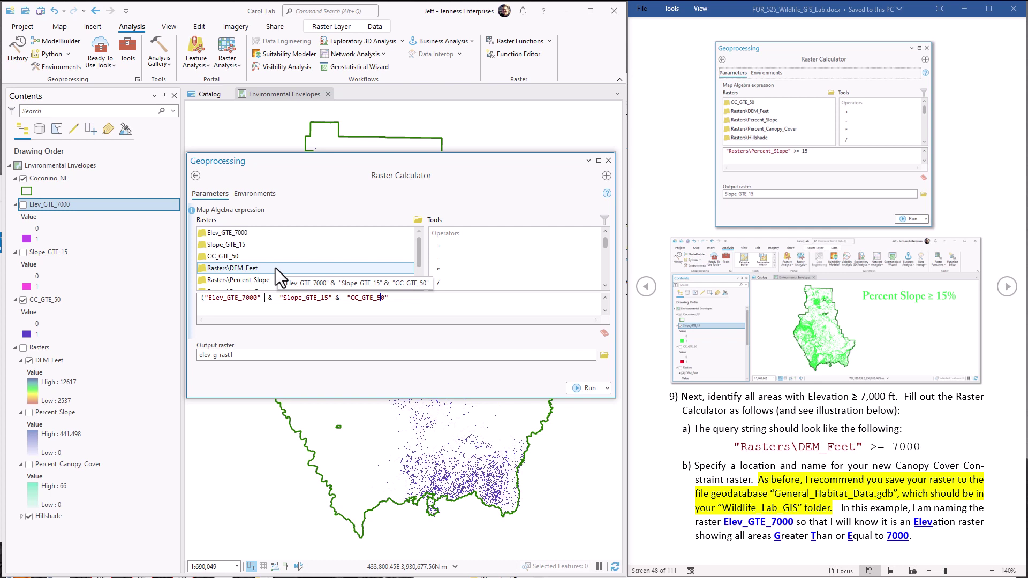
Rewrite the expression in explicit form as ("Elev_GTE_7000" == 1) & ("Slope_GTE_15" == 1) & ("CC_GTE_50" == 1).
type("==1 ) ")
type("(")
type(" == 1)")
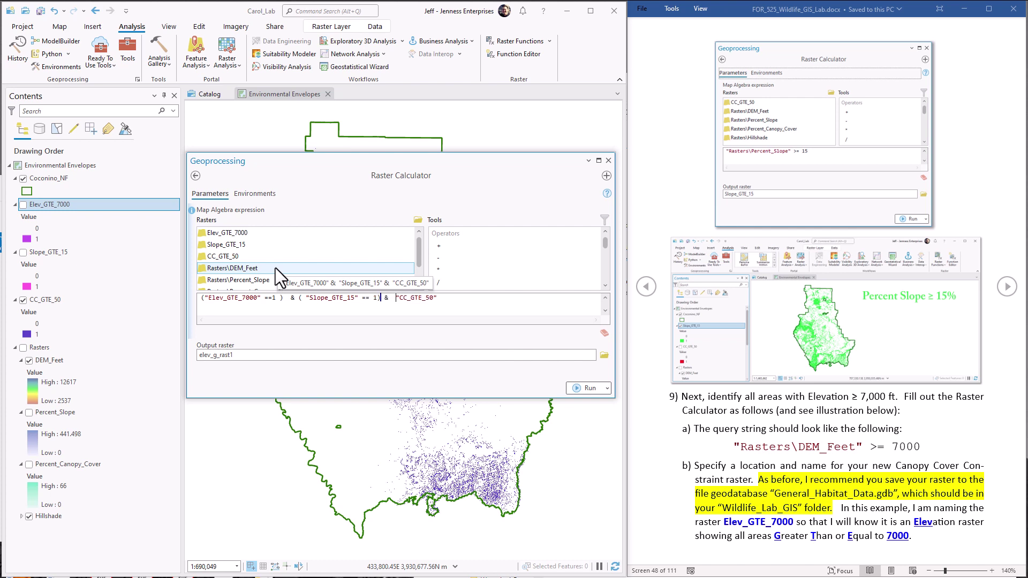
type("( == )")
left_click(457, 298)
type("1")
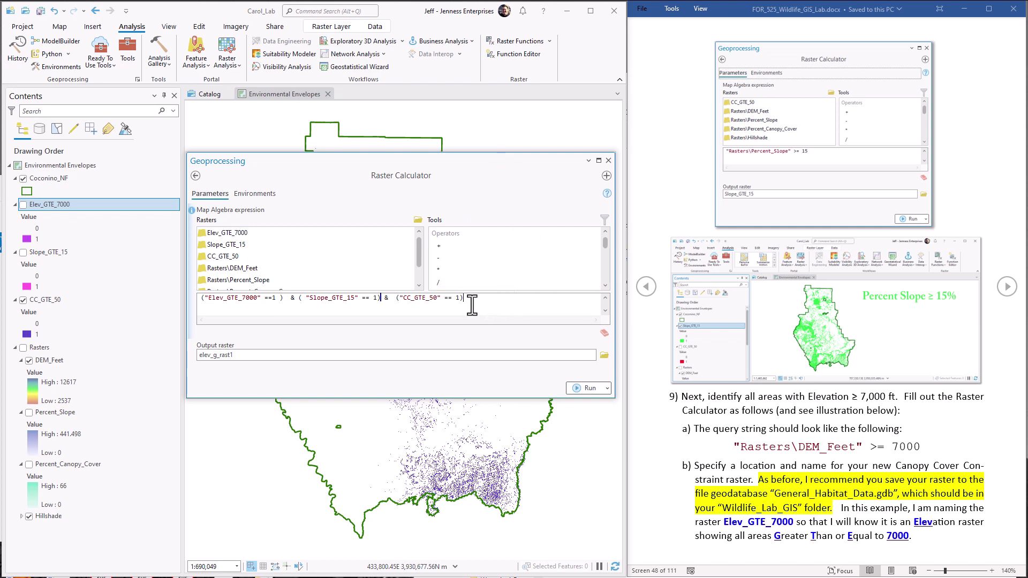
Clear the explicit equality expression and rebuild it in the short form "Elev_GTE_7000" & "Slope_GTE_15" & "CC_GTE_50".
left_click_drag(519, 298, 139, 297)
key("BackSpace")
double_click(209, 233)
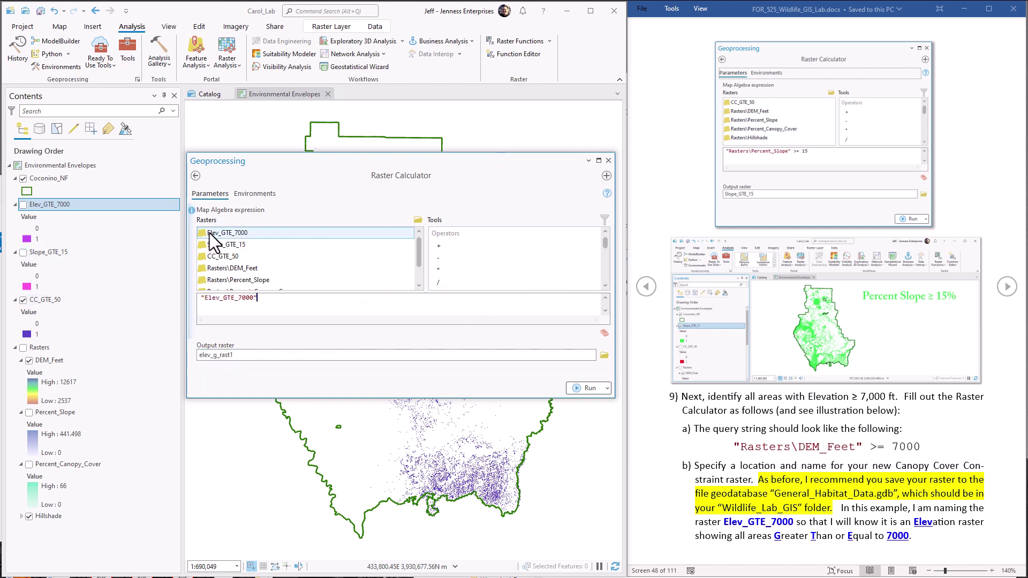
type("&")
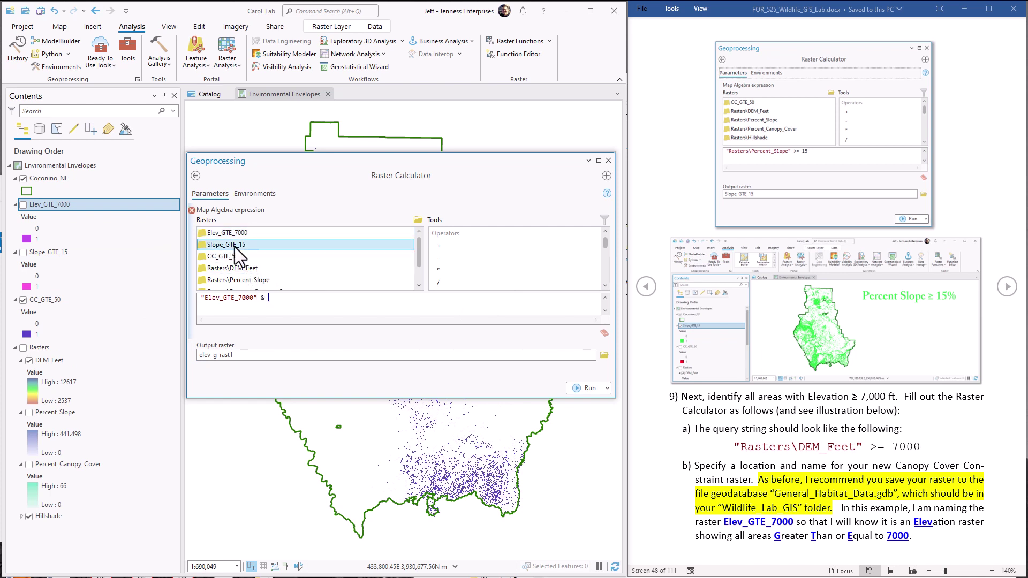
double_click(252, 245)
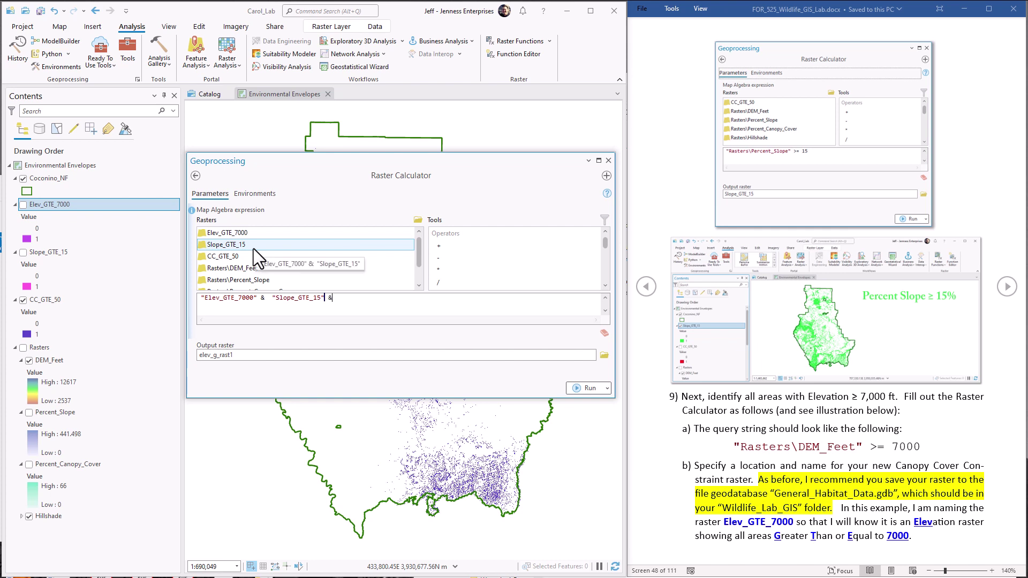
type("&")
double_click(236, 257)
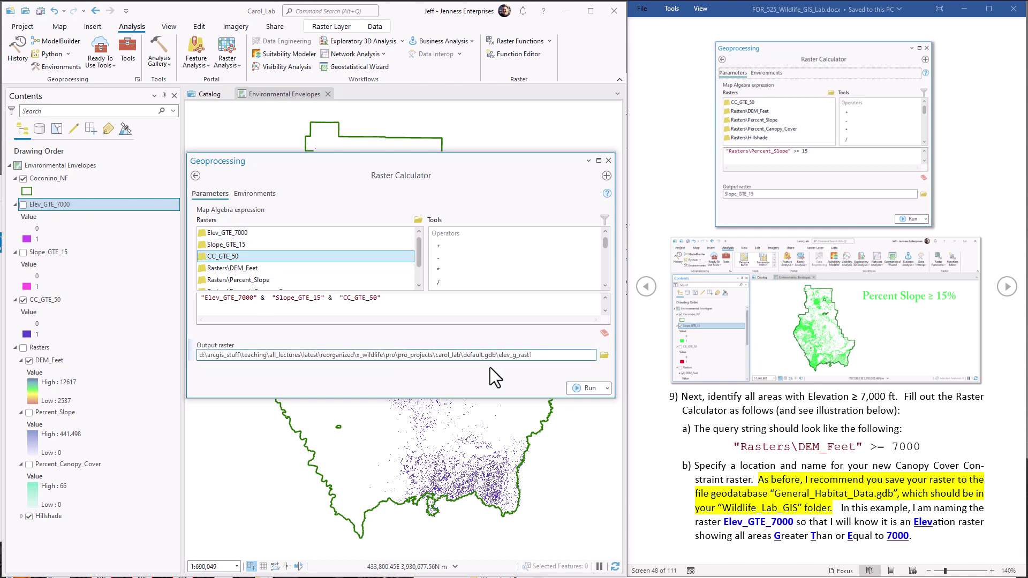
Name the output raster CC50_Elev7000_Slope15 in default.gdb, run Raster Calculator, and close the tool.
left_click_drag(538, 355, 498, 355)
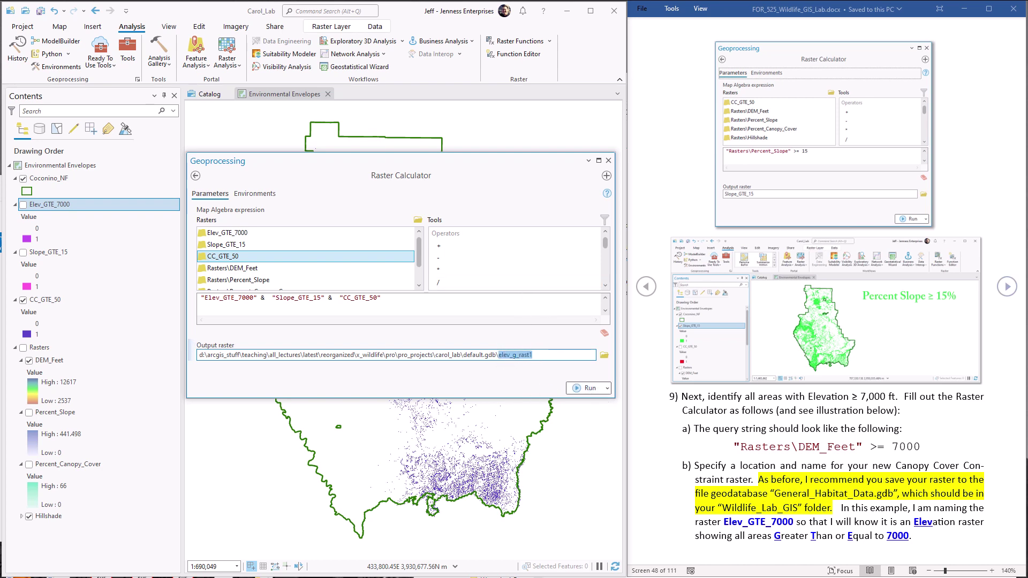
left_click(1007, 287)
left_click(1006, 287)
type("C")
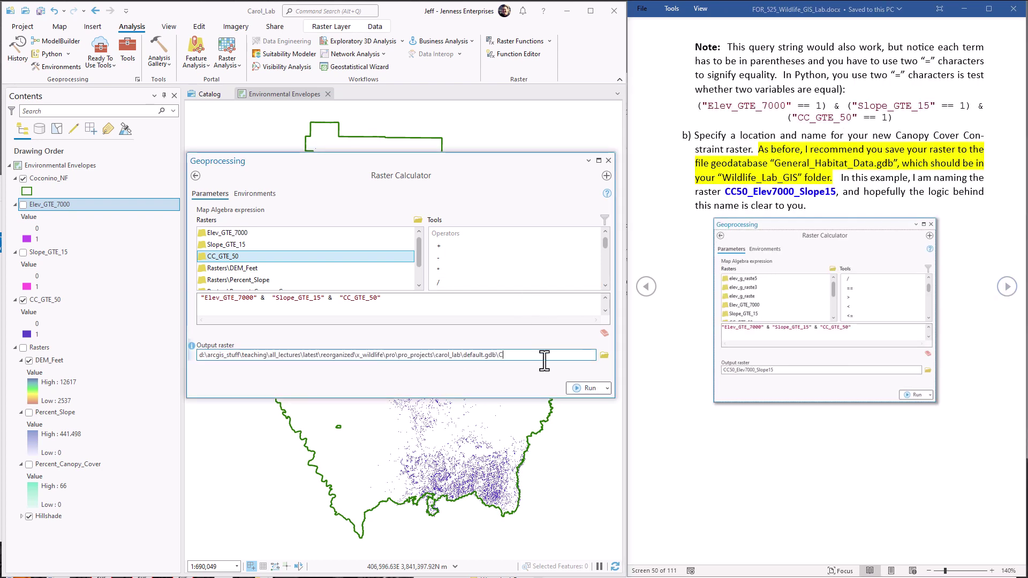
type("C50_Ele")
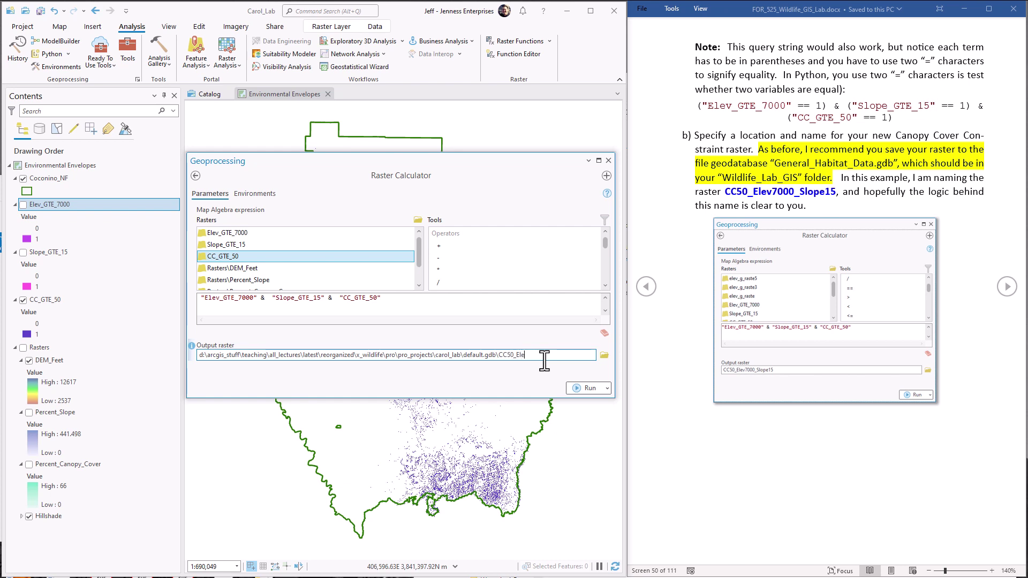
type("v7000")
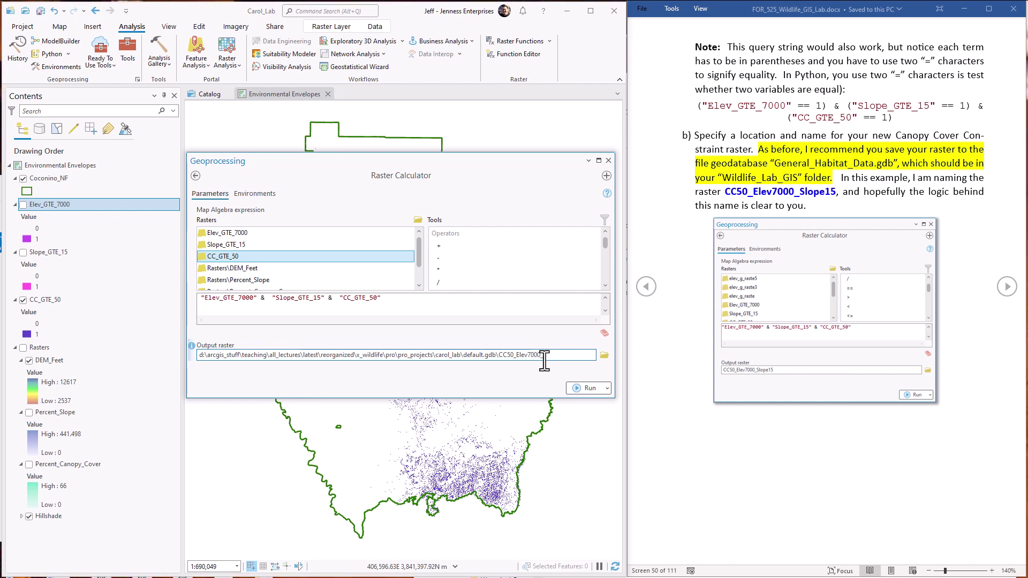
type("_Slope15")
left_click(588, 387)
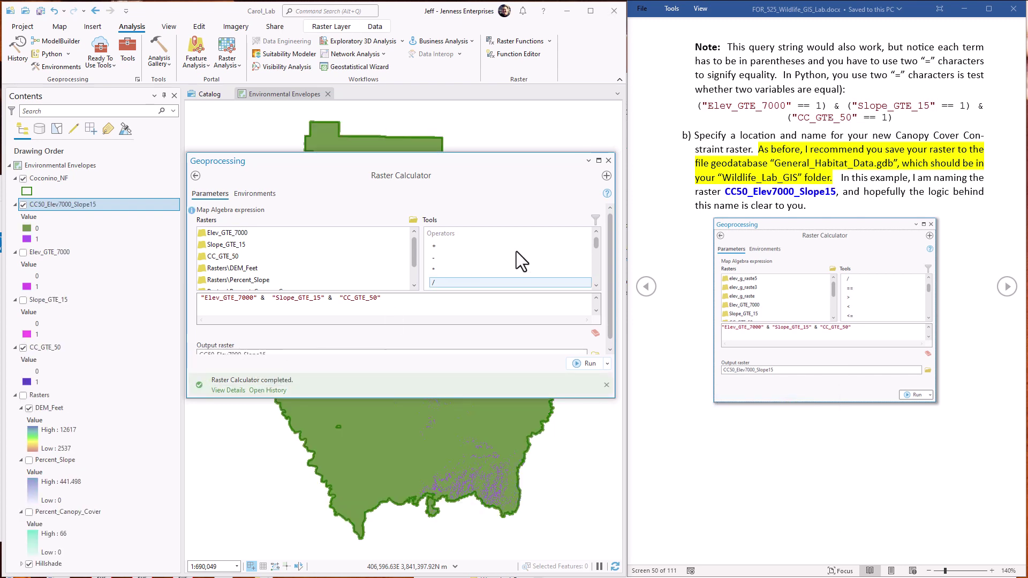
left_click(608, 160)
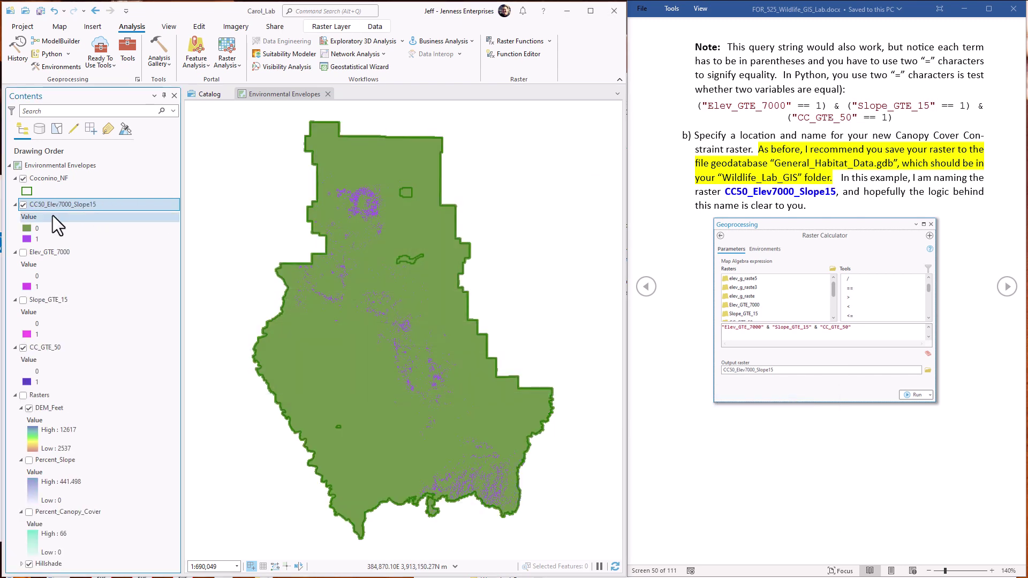
Set value 0 of the CC50_Elev7000_Slope15 layer to no color.
left_click(26, 229)
left_click(477, 283)
left_click(476, 244)
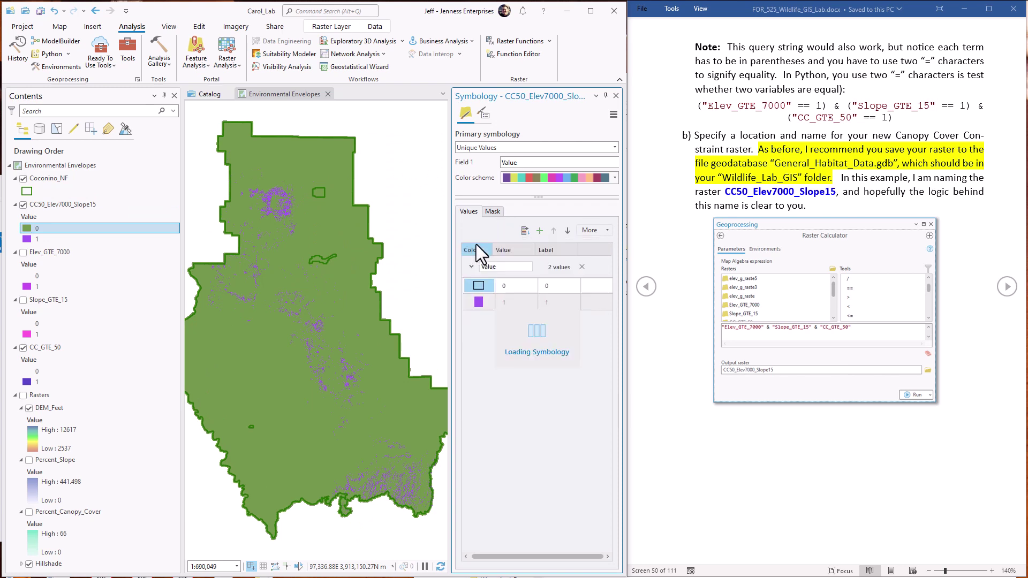
left_click(615, 94)
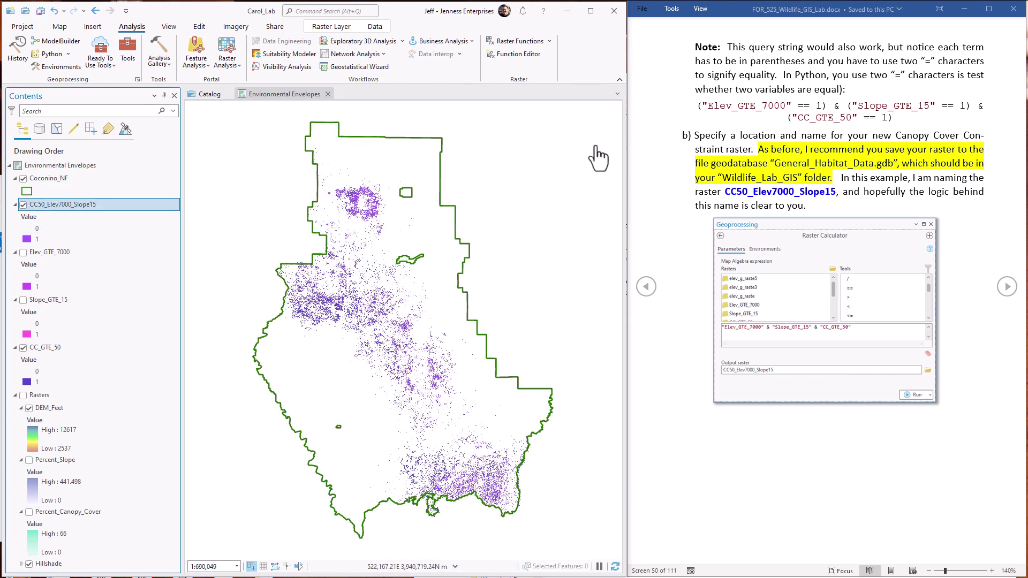
Display the hillshade by turning on the Rasters group and hiding DEM_Feet, and hide the CC_GTE_50 layer.
left_click(22, 396)
left_click(30, 408)
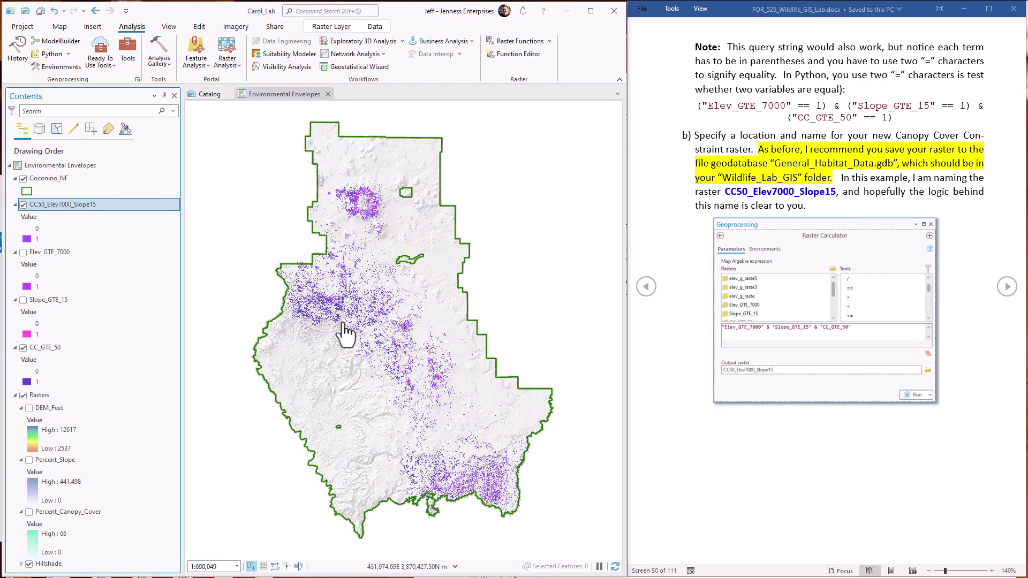
scroll(346, 333, "up", 2)
scroll(345, 334, "up", 5)
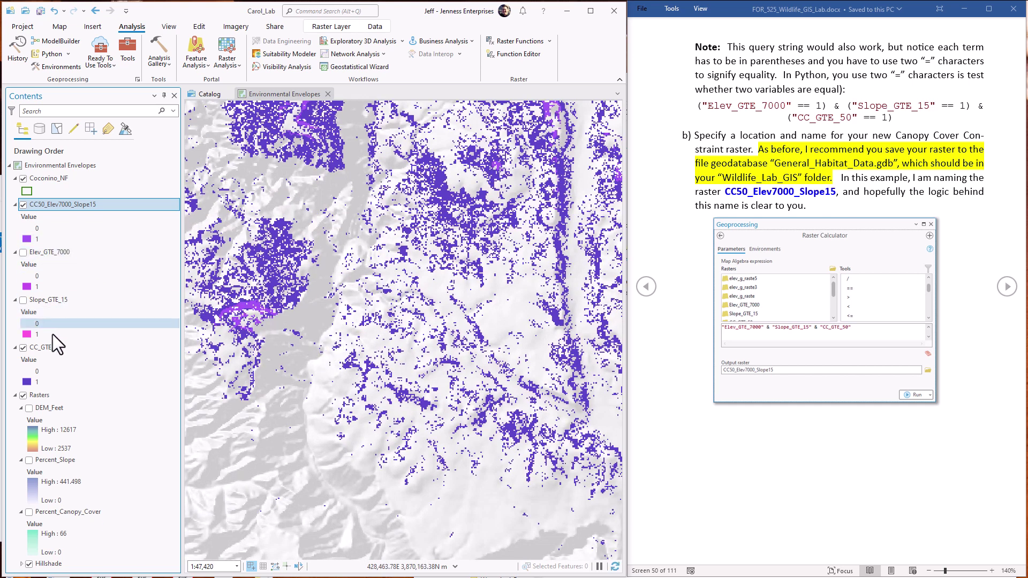
left_click(24, 348)
scroll(298, 337, "down", 2)
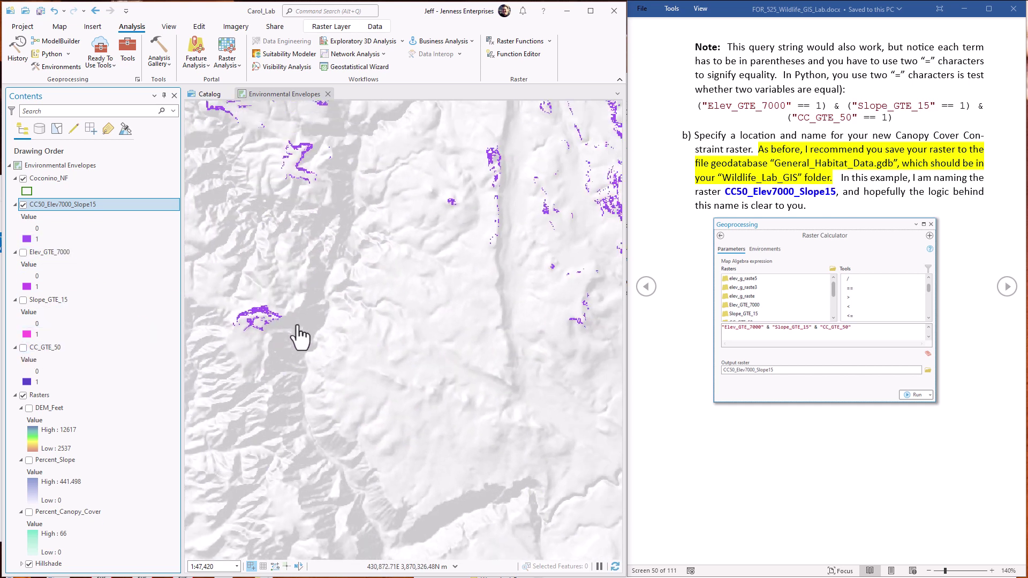
scroll(298, 300, "down", 2)
left_click_drag(416, 278, 493, 477)
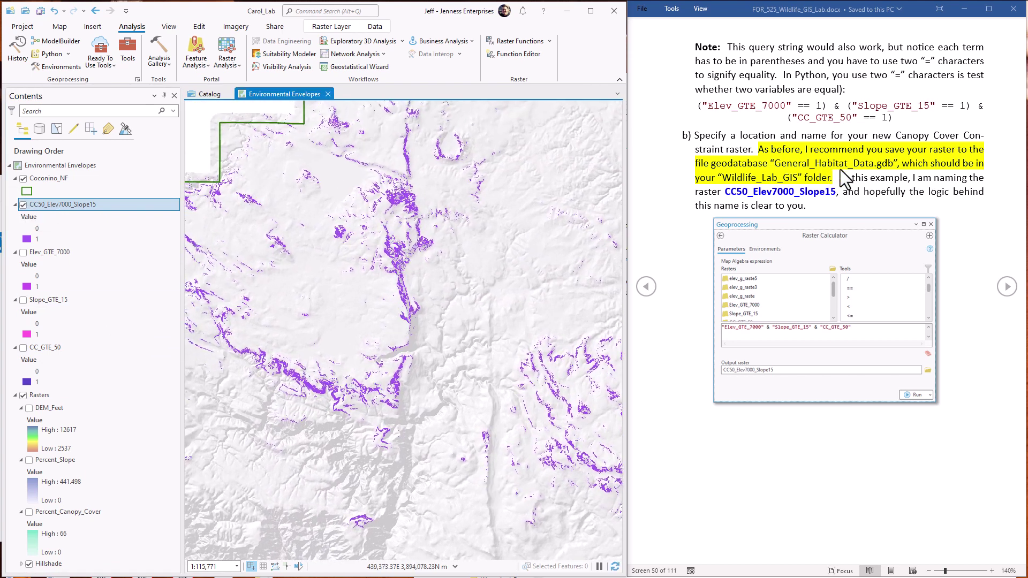
Open Raster Calculator and start the one-step expression with the condition ("Rasters\DEM_Feet" >= 7000) followed by &.
left_click(1006, 289)
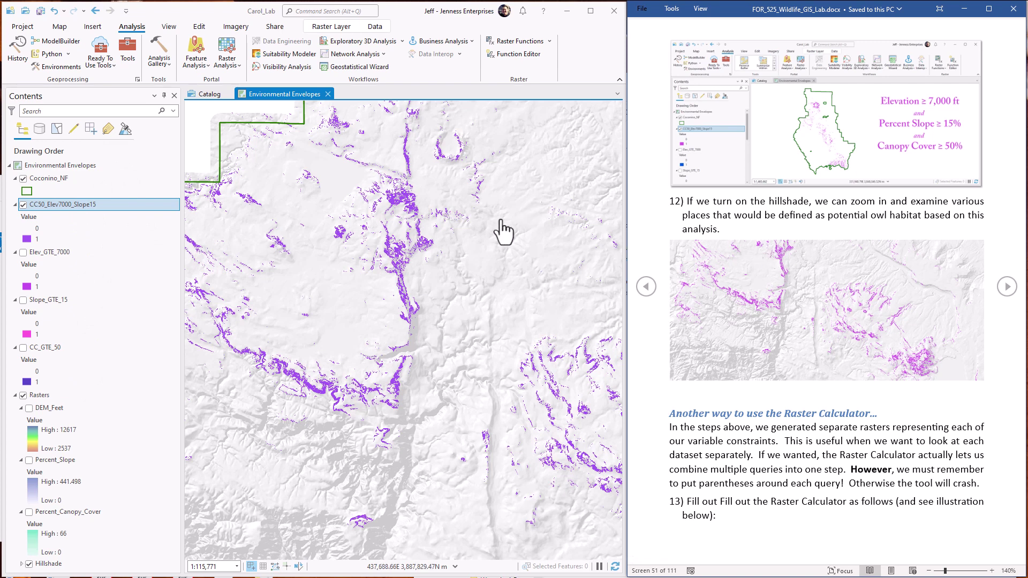
left_click(127, 54)
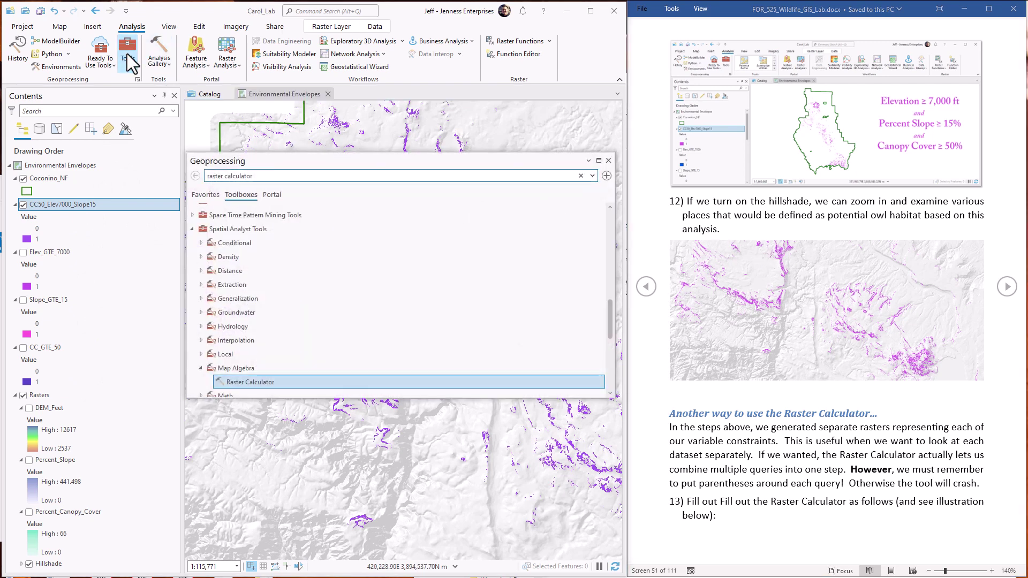
left_click(258, 381)
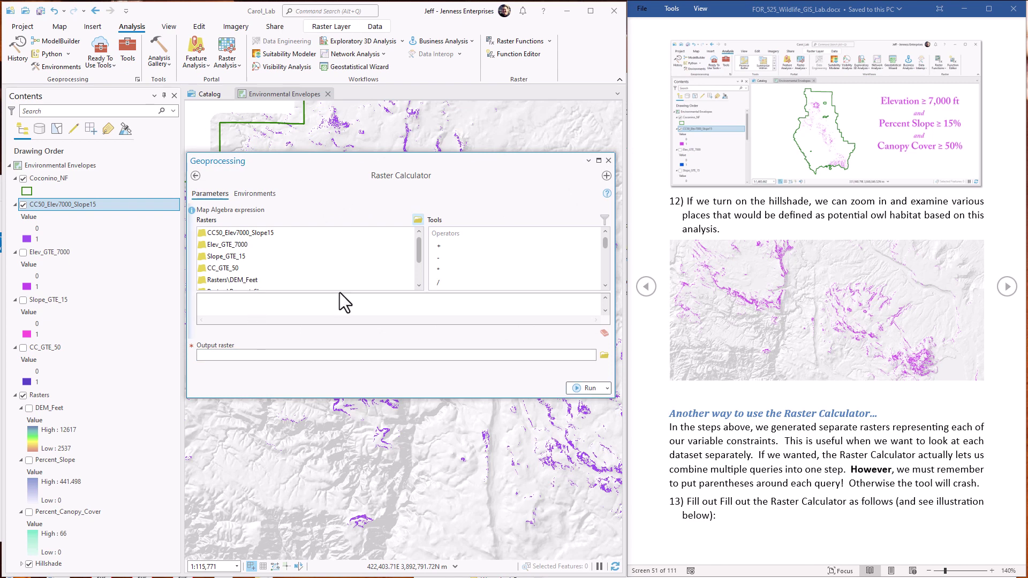
double_click(284, 281)
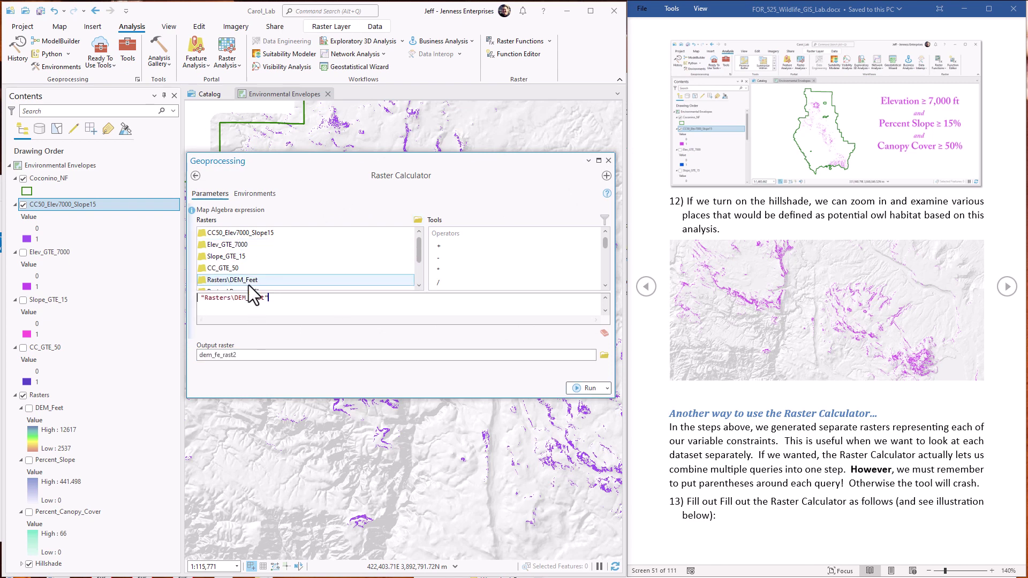
key("Home")
type("(")
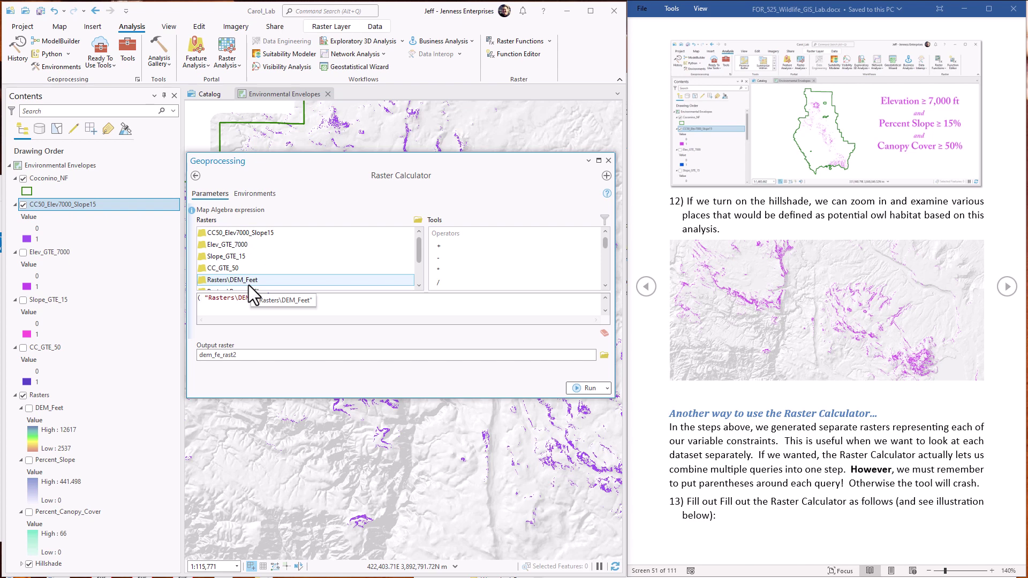
key("End")
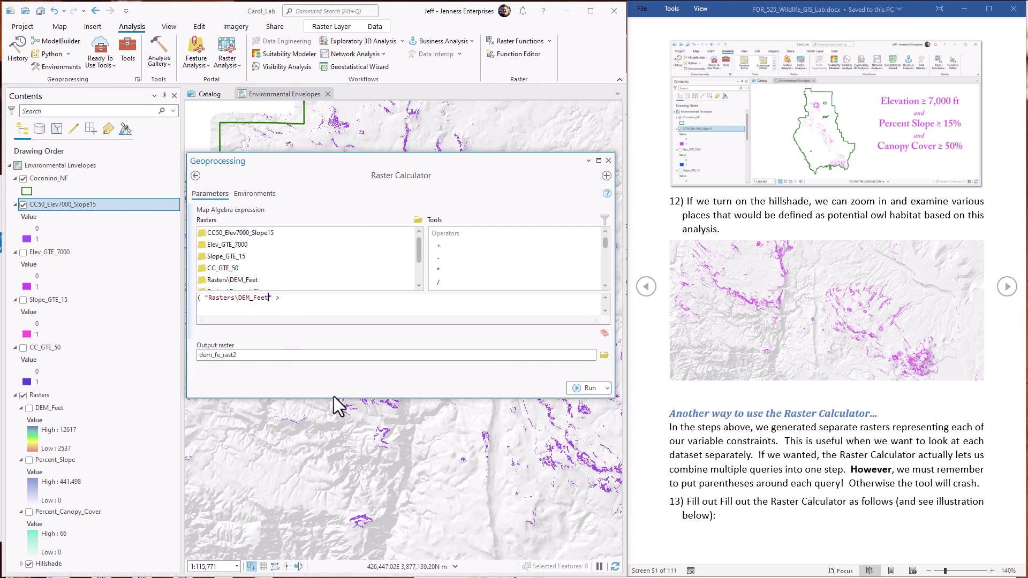
key("BackSpace")
type("= 7000) & (")
Add the slope condition ("Rasters\Percent_Slope" >= 15) to the expression, followed by & and an opening parenthesis.
left_click_drag(420, 259, 419, 263)
double_click(249, 280)
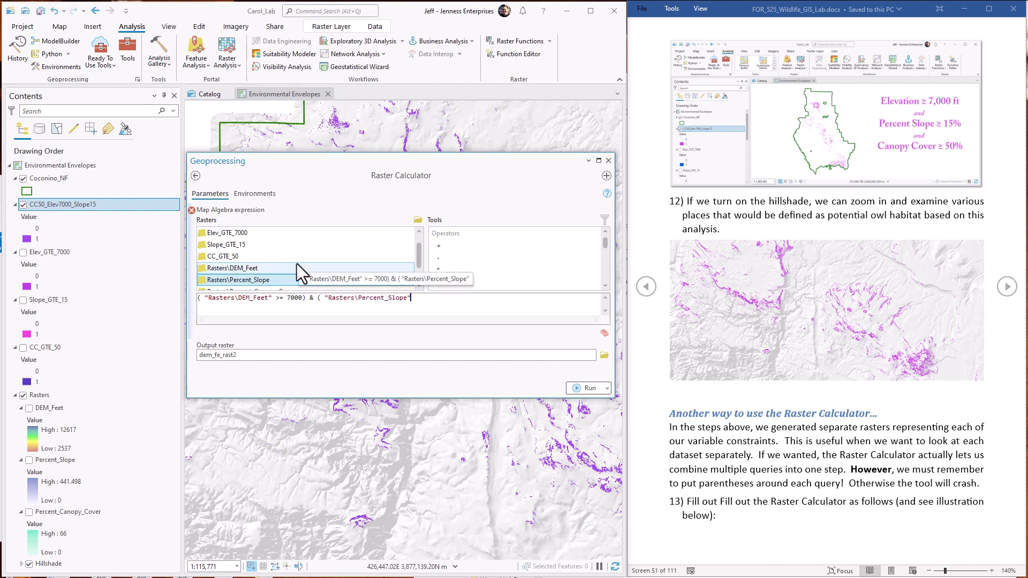
left_click(429, 300)
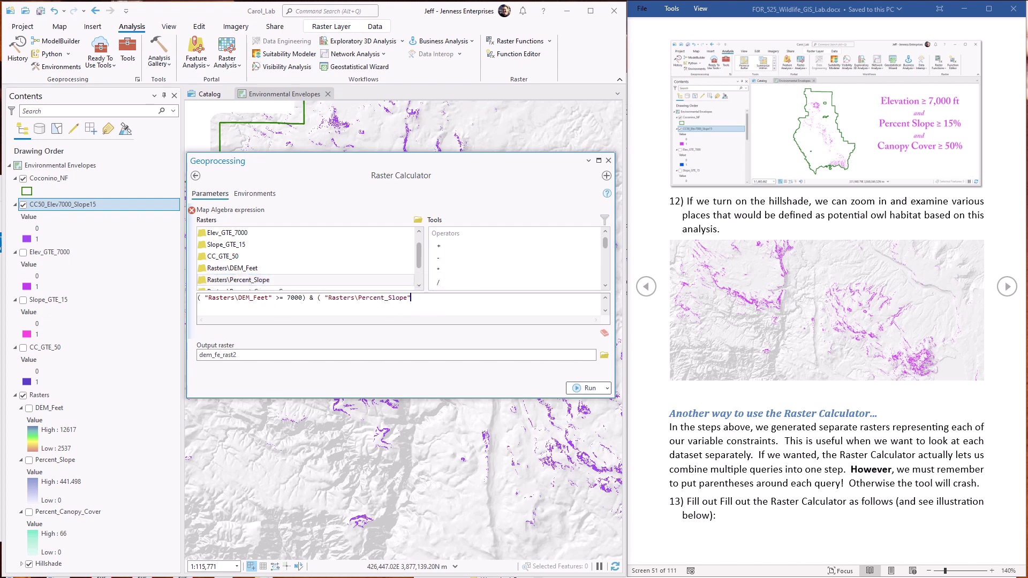
type("> 15")
type("= 15")
type("& (")
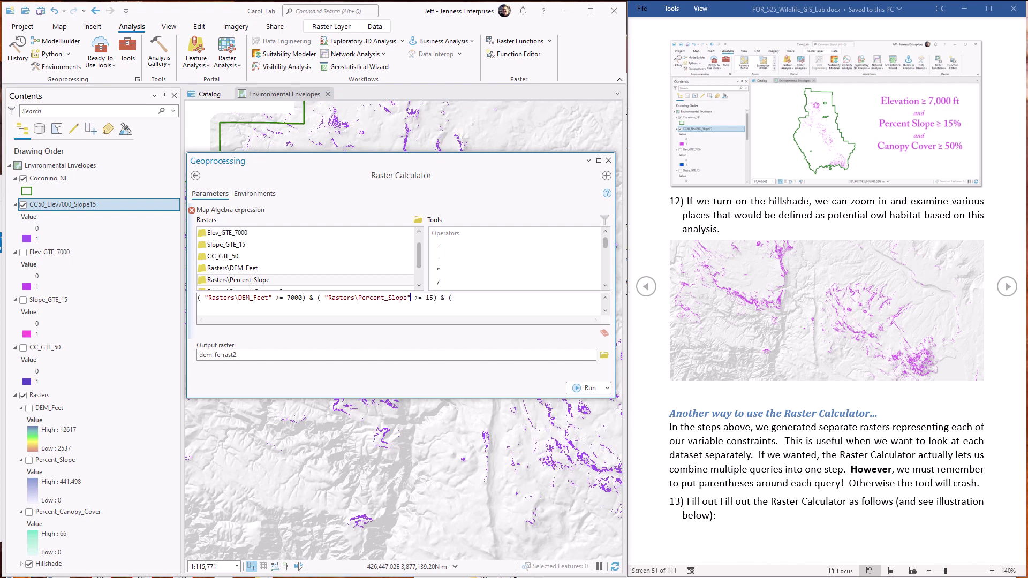
Complete the expression with the canopy condition ("Rasters\Percent_Canopy_Cover" >= 50).
scroll(419, 260, "down", 2)
double_click(275, 266)
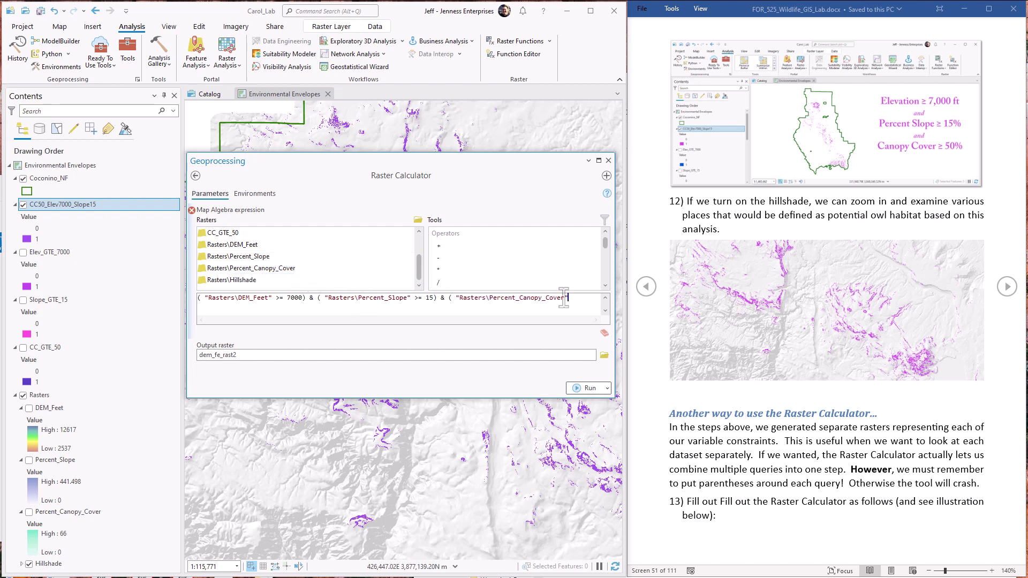
type(">= 50)")
Name the output raster CC50_Elev7000_Slope15_V2 in default.gdb, run the calculation, and close the tool.
left_click(244, 356)
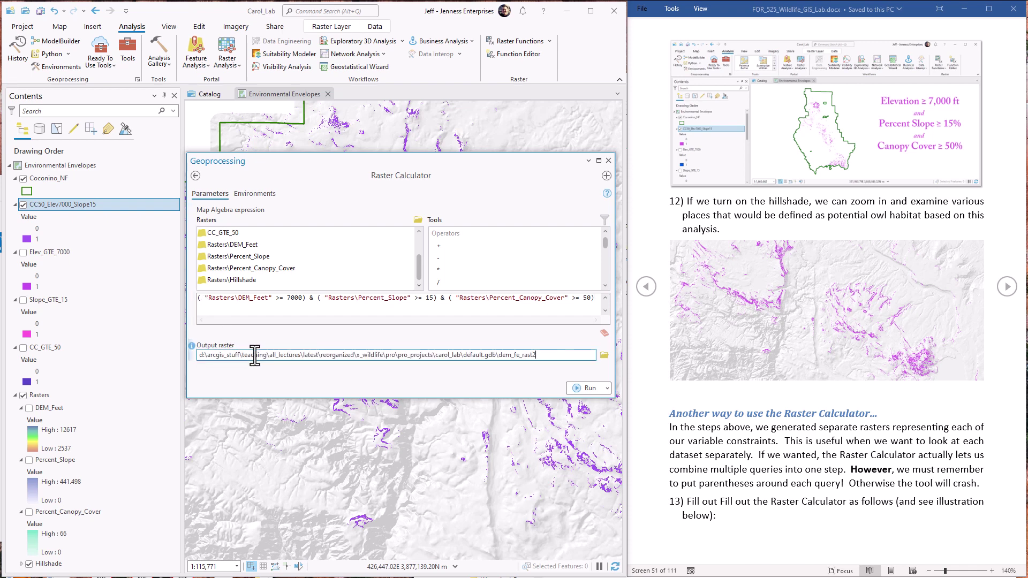
double_click(503, 354)
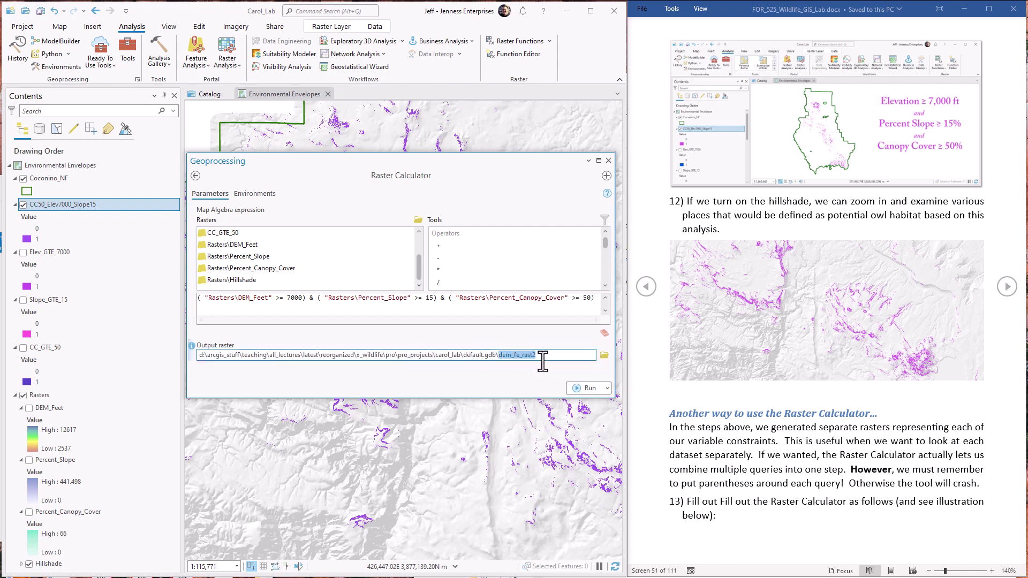
type("C")
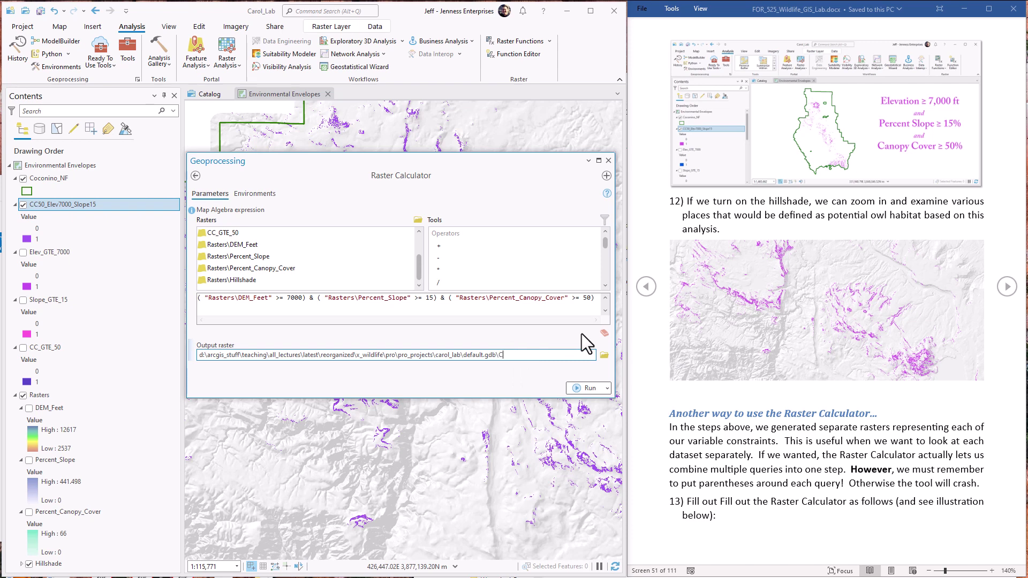
type("C50_Elev7000_Slope15_V2")
left_click(588, 388)
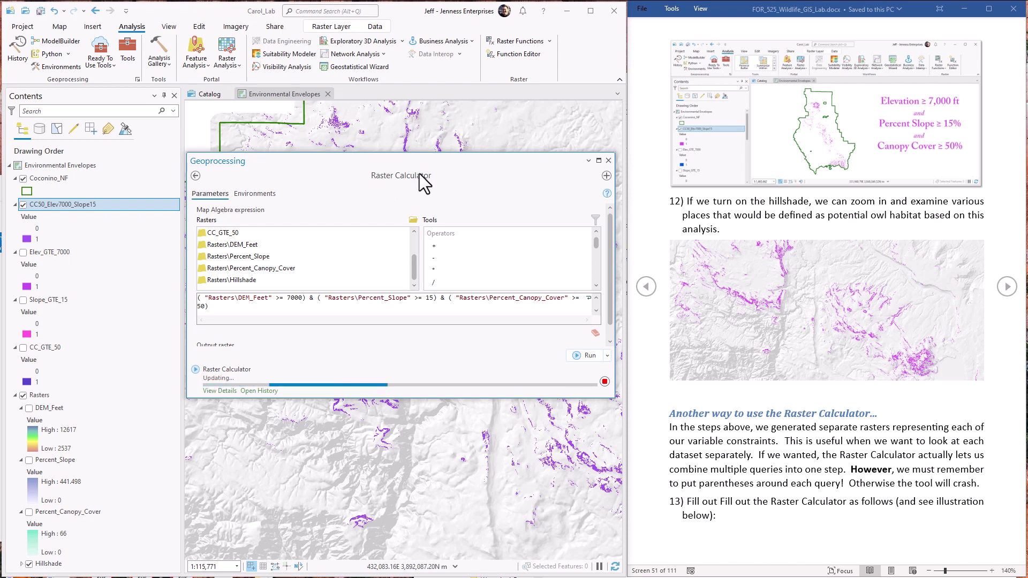
left_click(608, 160)
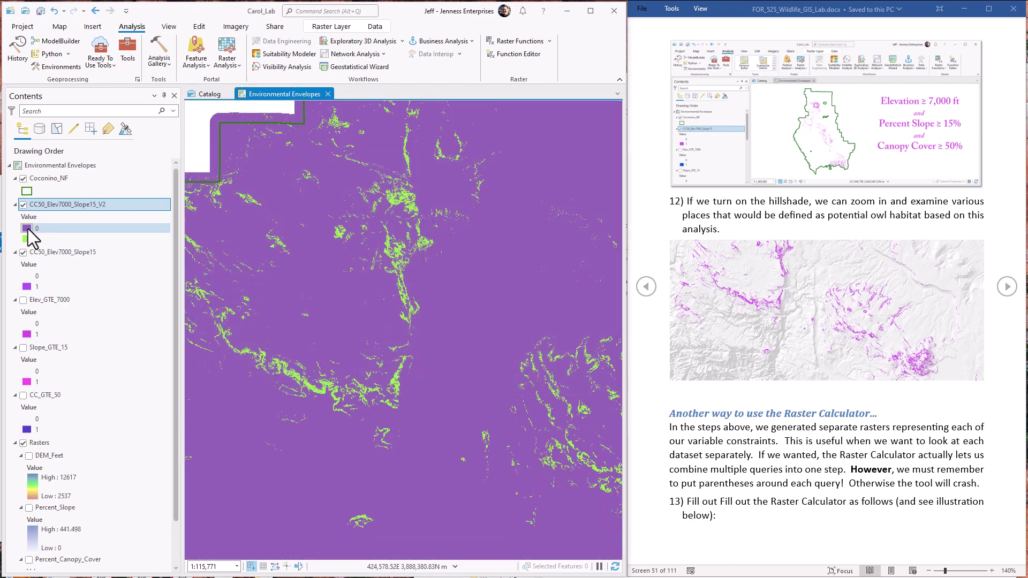
Set value 0 of the CC50_Elev7000_Slope15_V2 layer to no color.
left_click(27, 228)
left_click(479, 287)
left_click(483, 240)
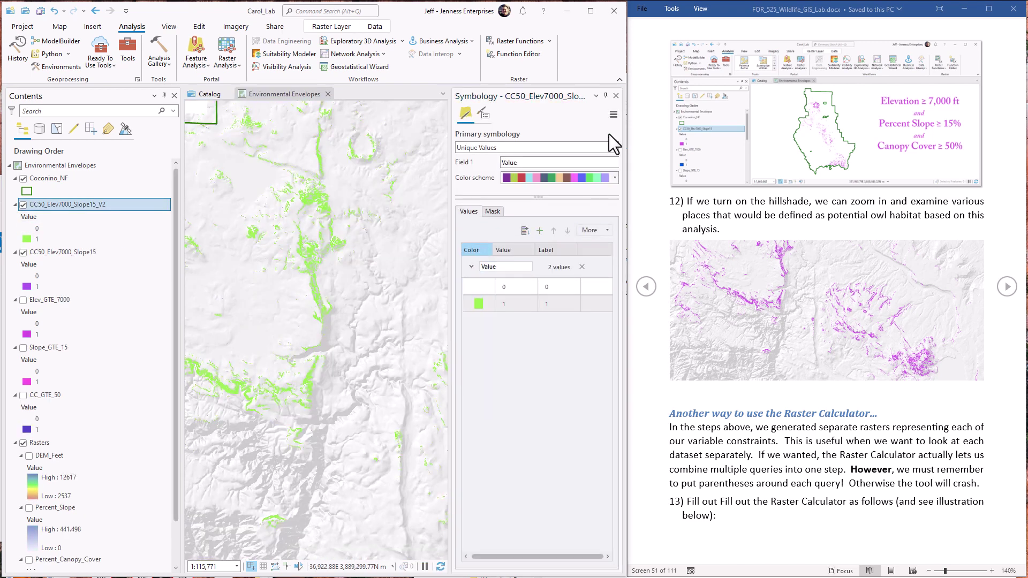
left_click(616, 95)
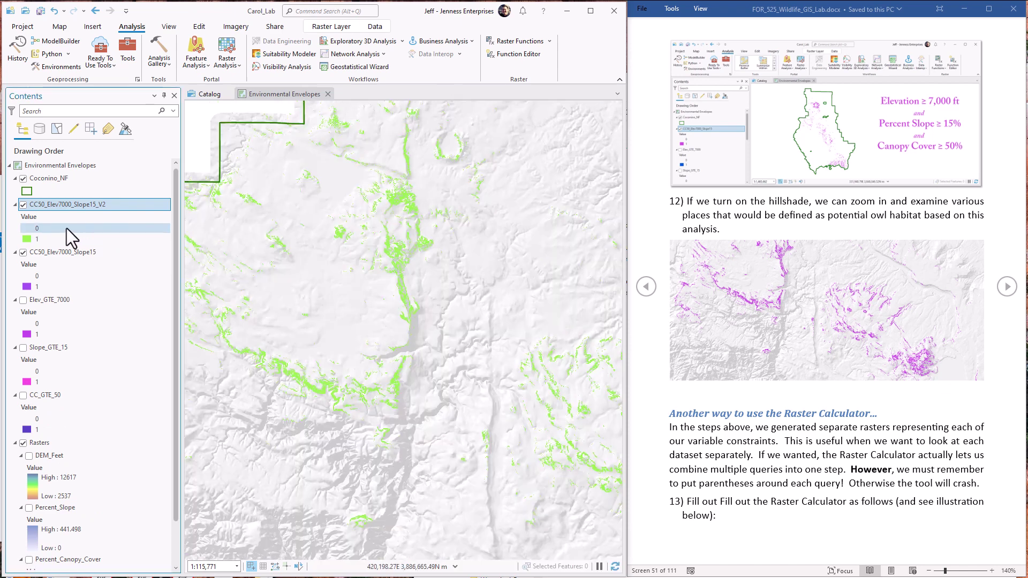
Compare the CC50_Elev7000_Slope15_V2 and CC50_Elev7000_Slope15 rasters by switching the V2 layer off and on.
left_click(23, 204)
left_click(23, 204)
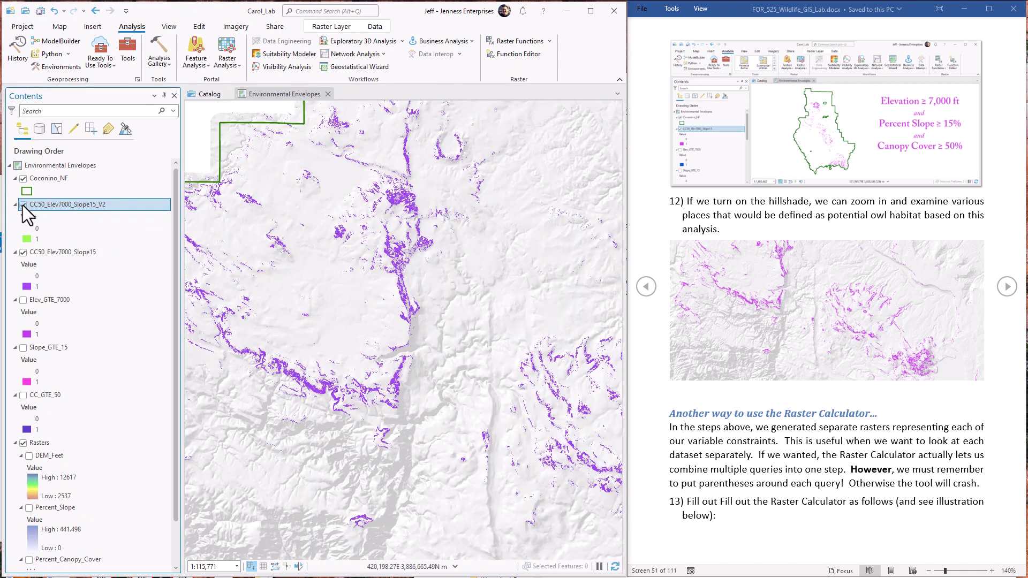
left_click(23, 204)
left_click(23, 205)
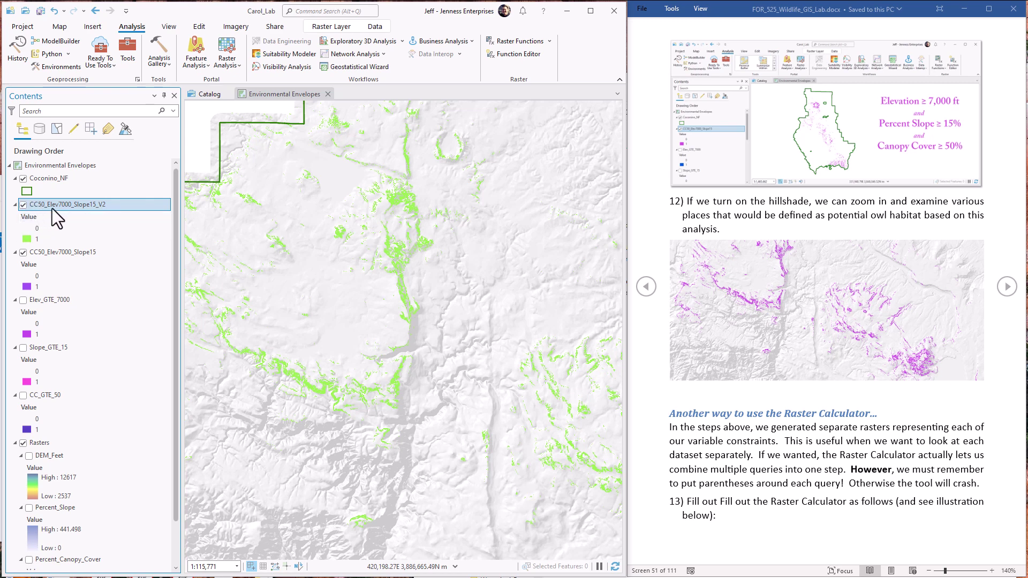
Advance the lab document to the Analysis 2 outputs and reopen the most recent Raster Calculator run from the geoprocessing history.
left_click(1007, 287)
left_click(1007, 287)
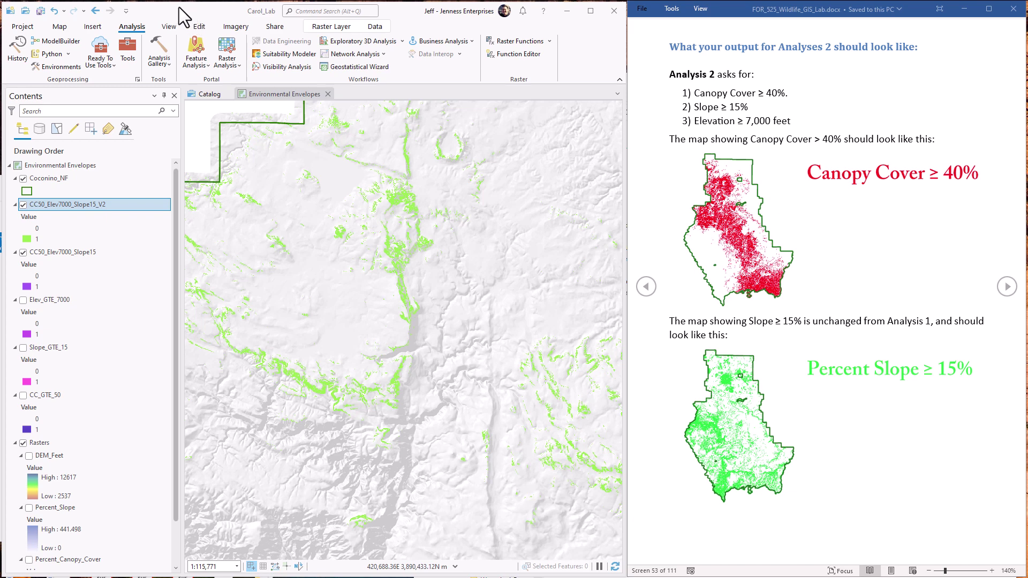
left_click(17, 51)
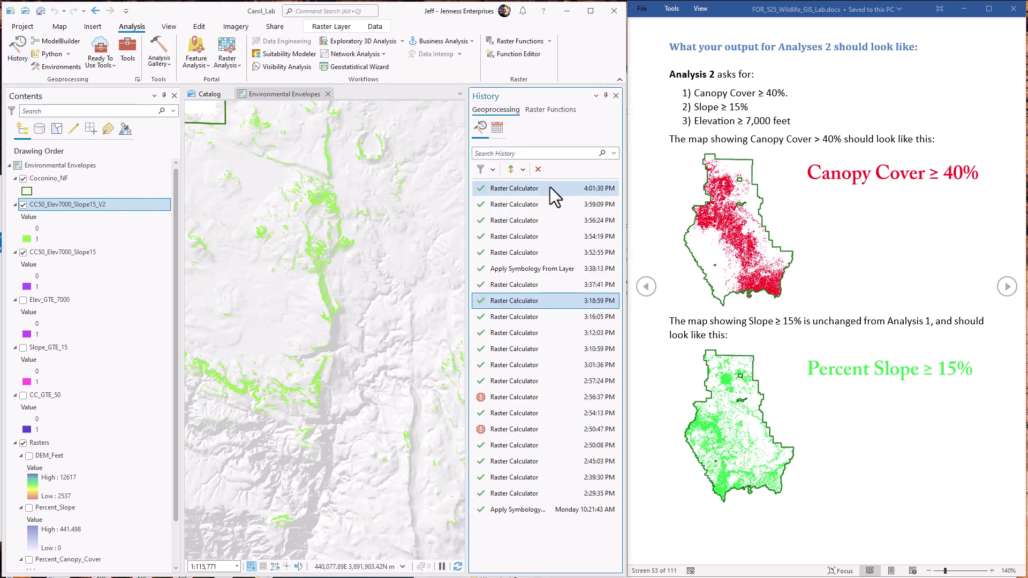
mouse_move(525, 188)
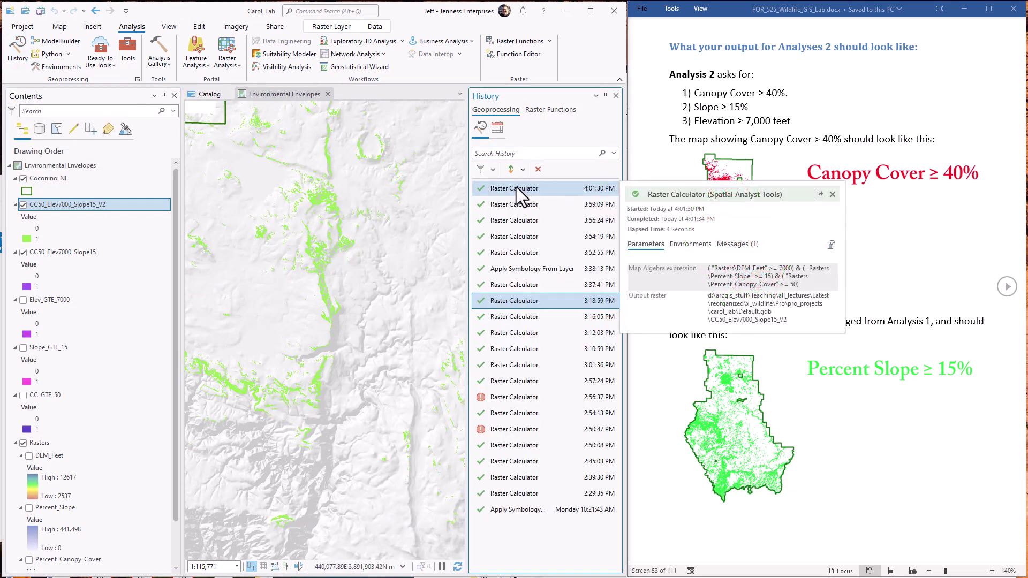
double_click(516, 189)
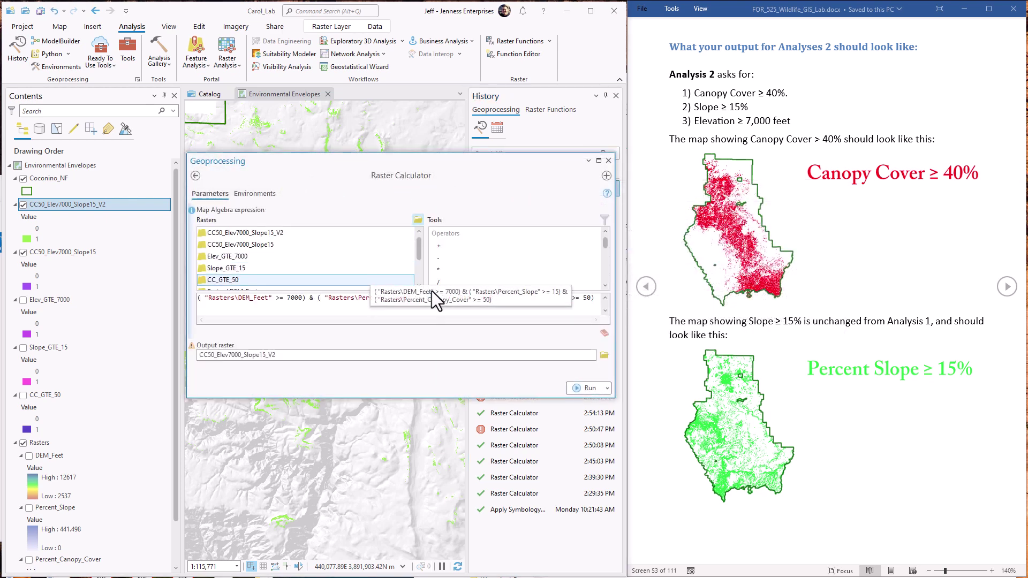
Rerun Raster Calculator with the Percent_Canopy_Cover threshold set to 40, saving the output raster as CC40_Elev7000_Slope15 in Default.gdb.
left_click(586, 298)
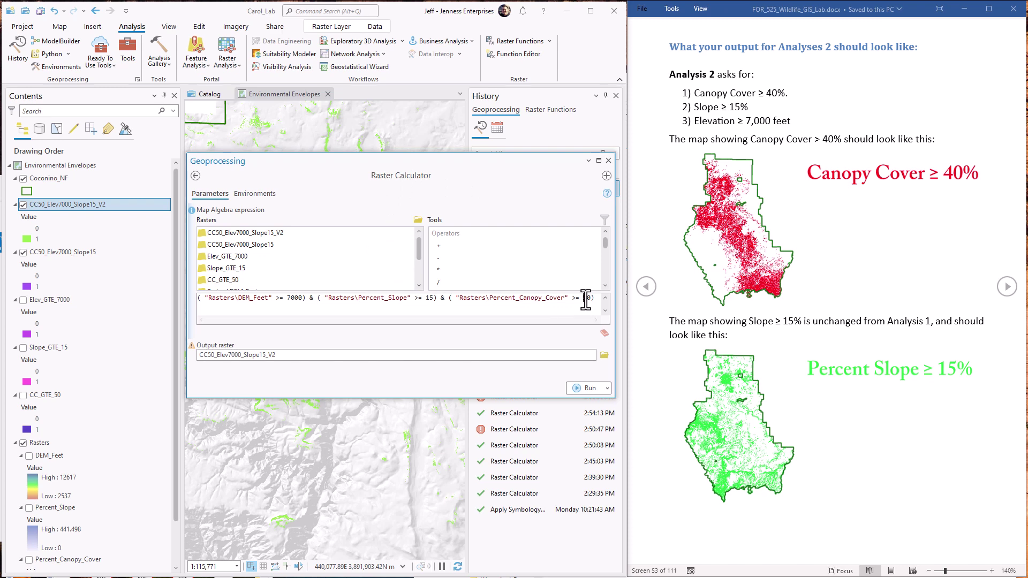
left_click(225, 355)
left_click(514, 355)
key("BackSpace")
type("4")
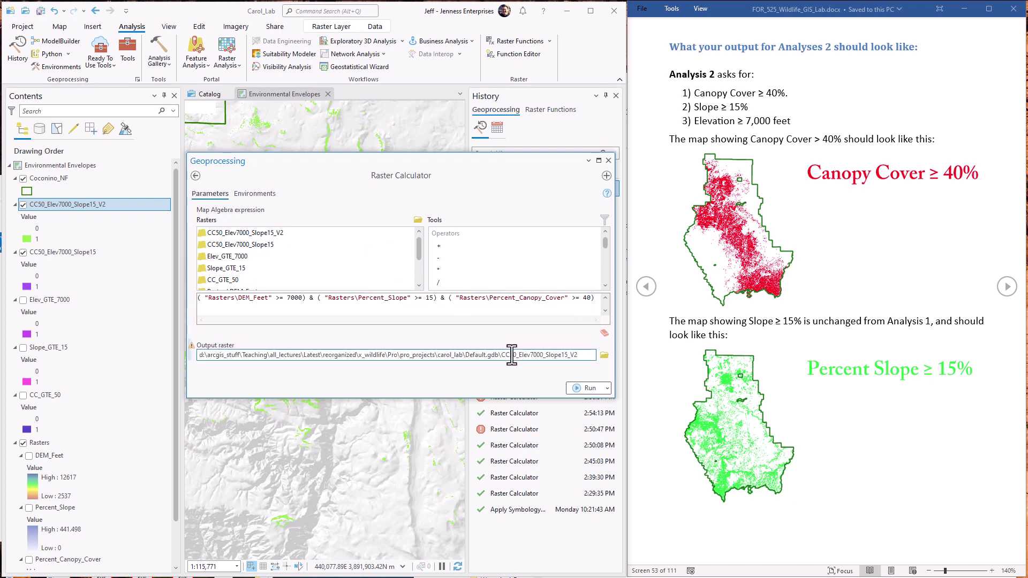
left_click_drag(567, 355, 580, 356)
key("BackSpace")
left_click(583, 389)
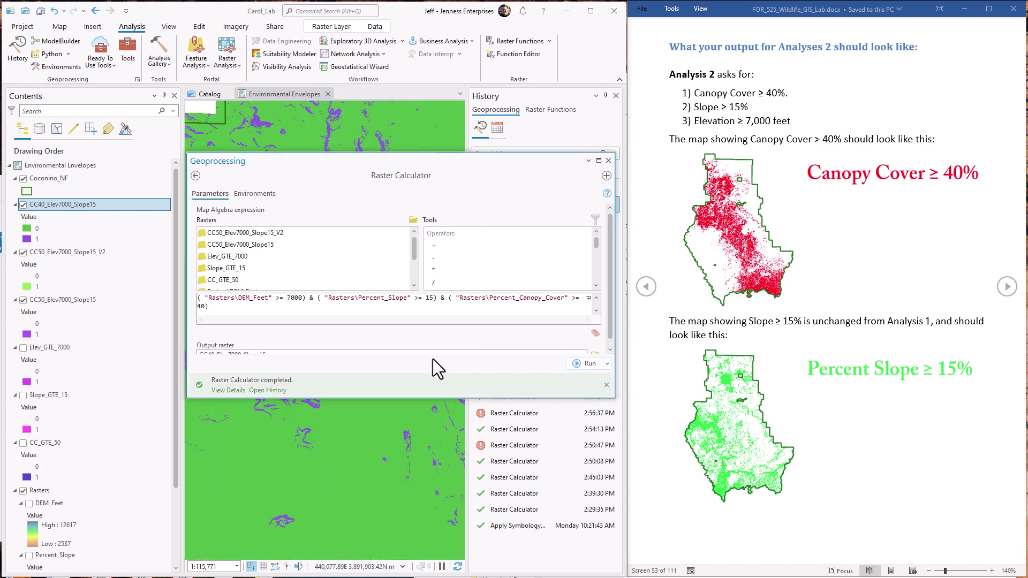
left_click(608, 159)
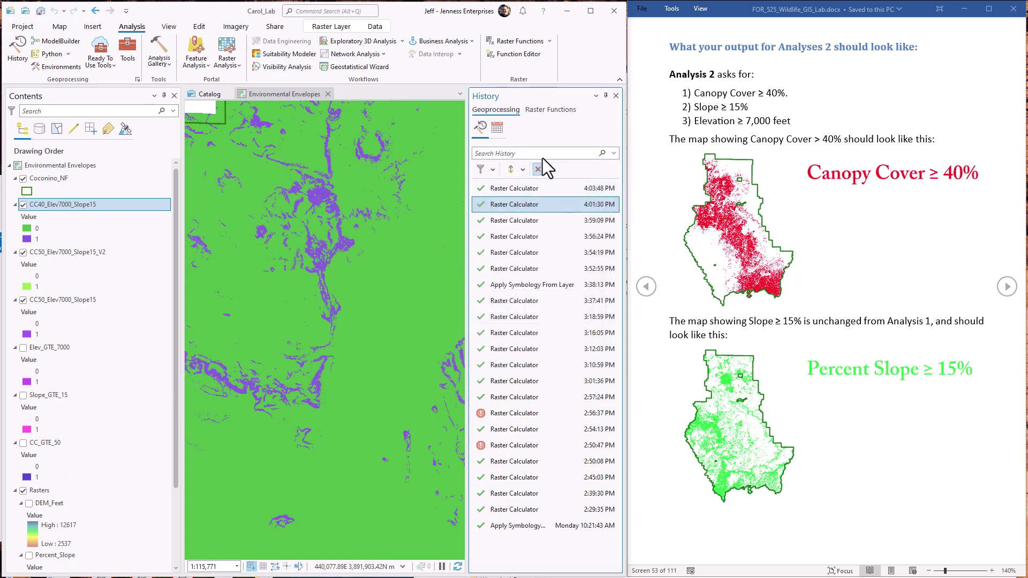
left_click(616, 95)
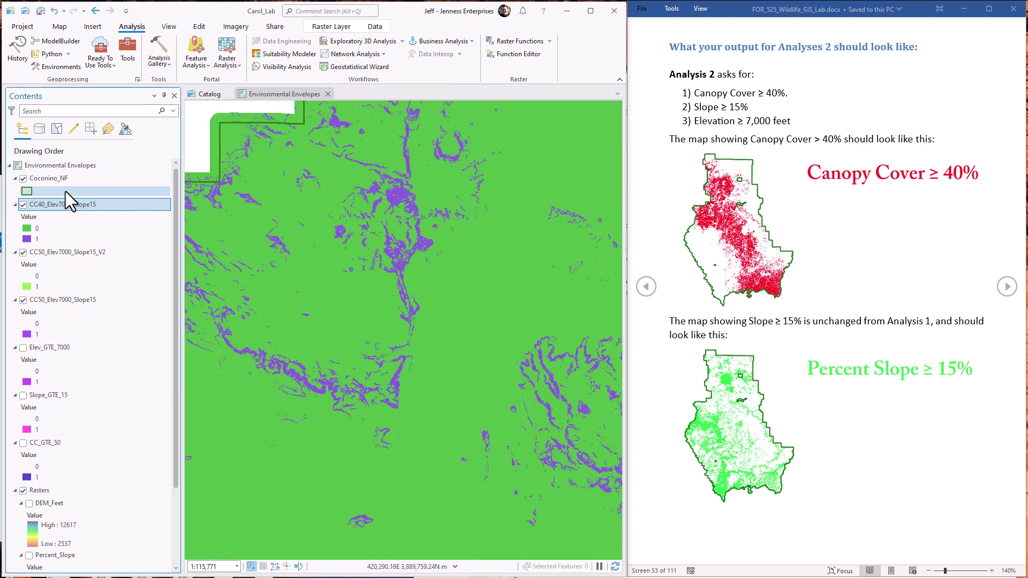
Set value 0 of the CC40_Elev7000_Slope15 layer to no color.
left_click(27, 228)
left_click(483, 284)
left_click(476, 245)
left_click(616, 95)
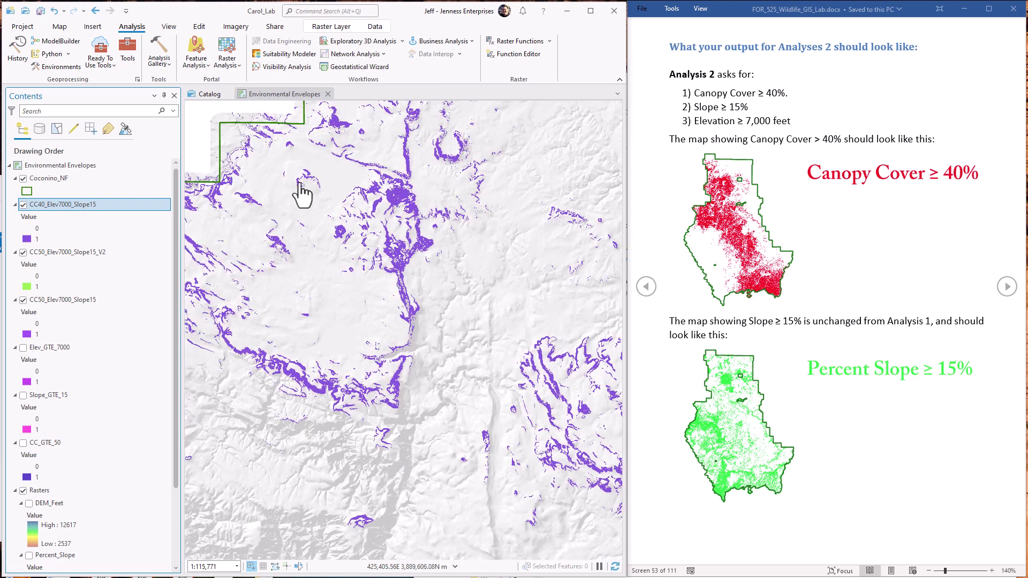
Hide the CC50_Elev7000_Slope15_V2 layer and compare CC40_Elev7000_Slope15 with CC50_Elev7000_Slope15 by switching the CC40 layer off and on.
left_click(23, 252)
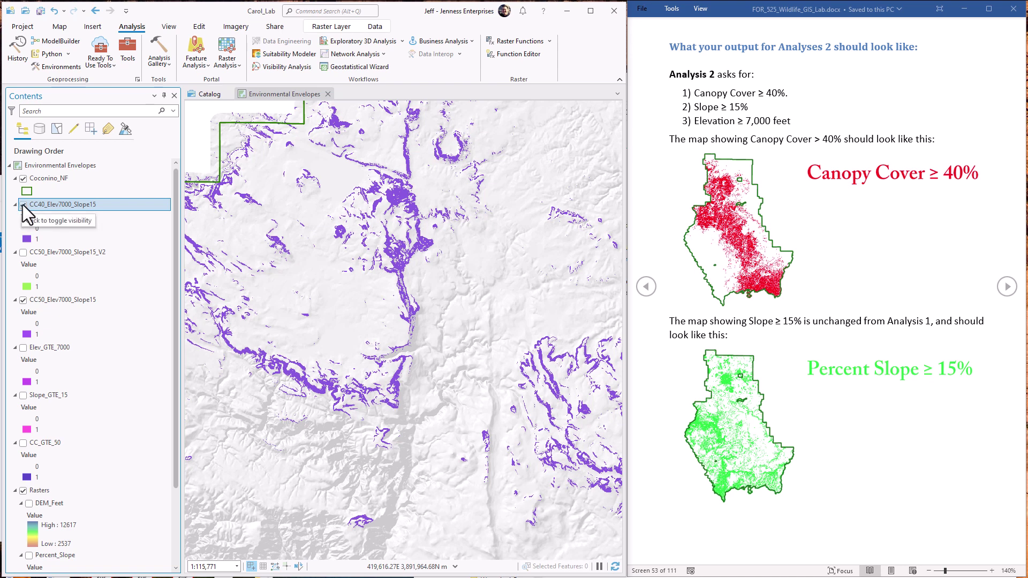
left_click(23, 204)
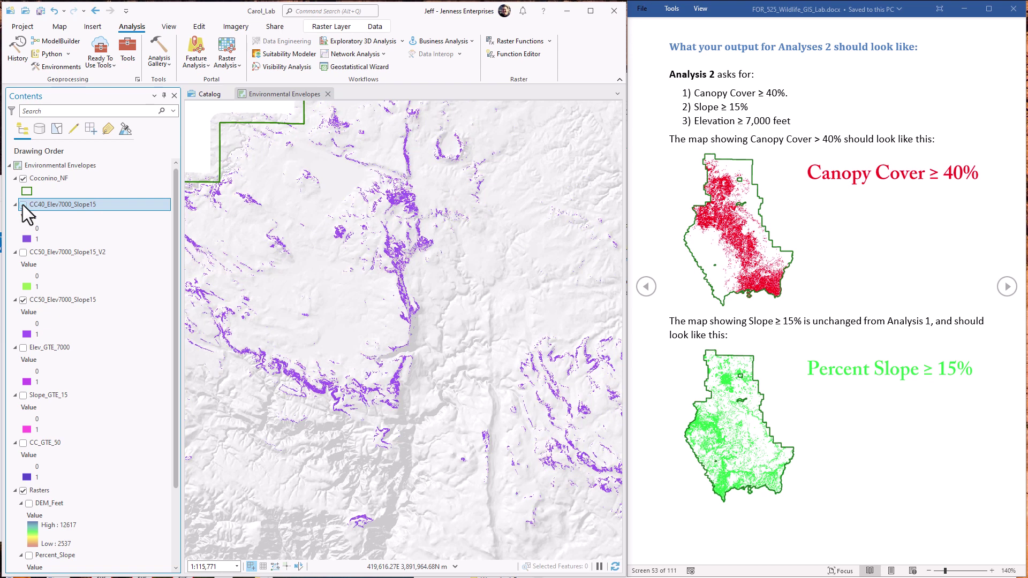
left_click(22, 204)
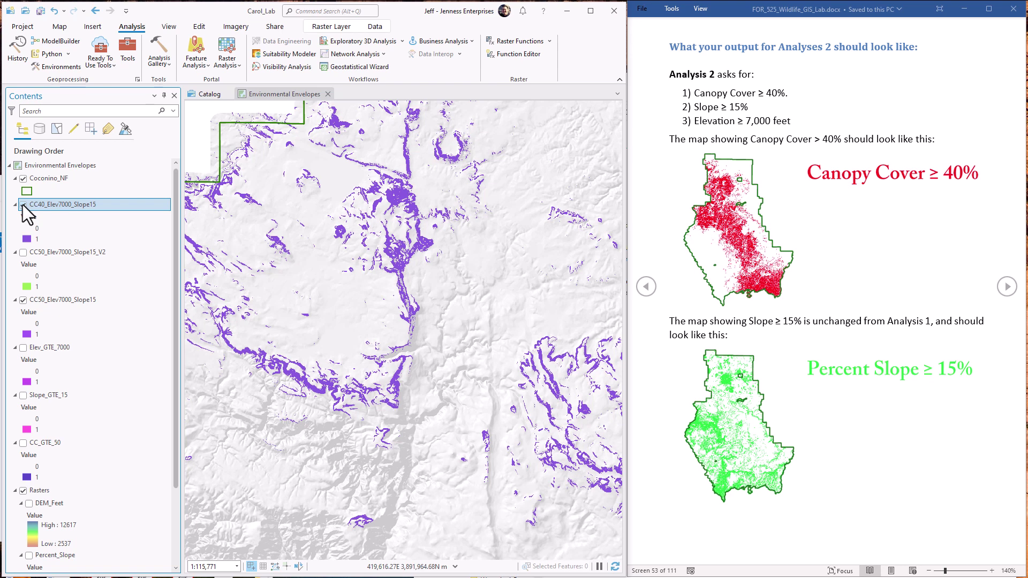
Advance the lab document to the Analysis 3 outputs and reopen the latest Raster Calculator run from the geoprocessing history.
left_click(1006, 287)
left_click(1006, 288)
left_click(1006, 288)
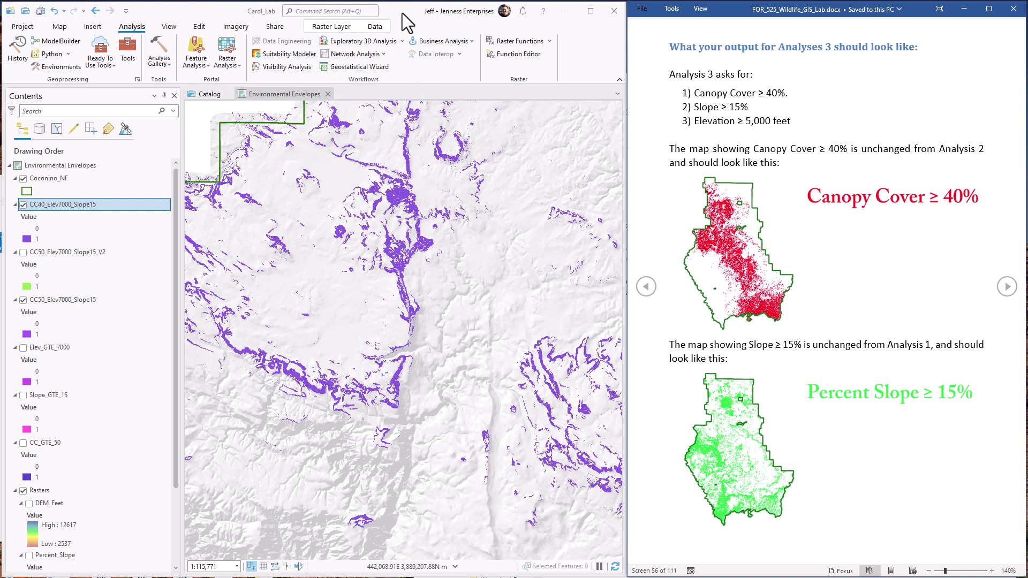
left_click(18, 50)
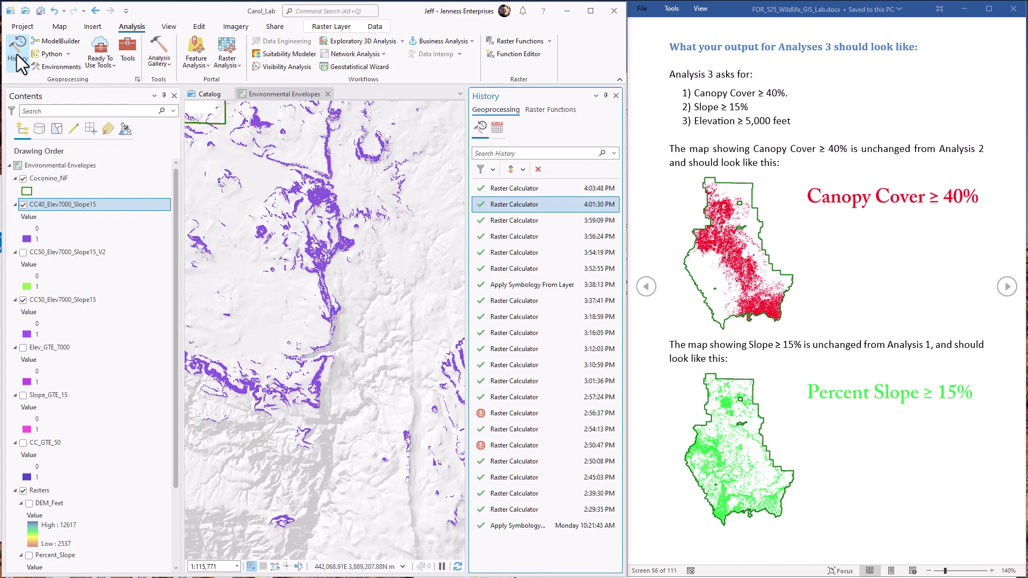
double_click(524, 188)
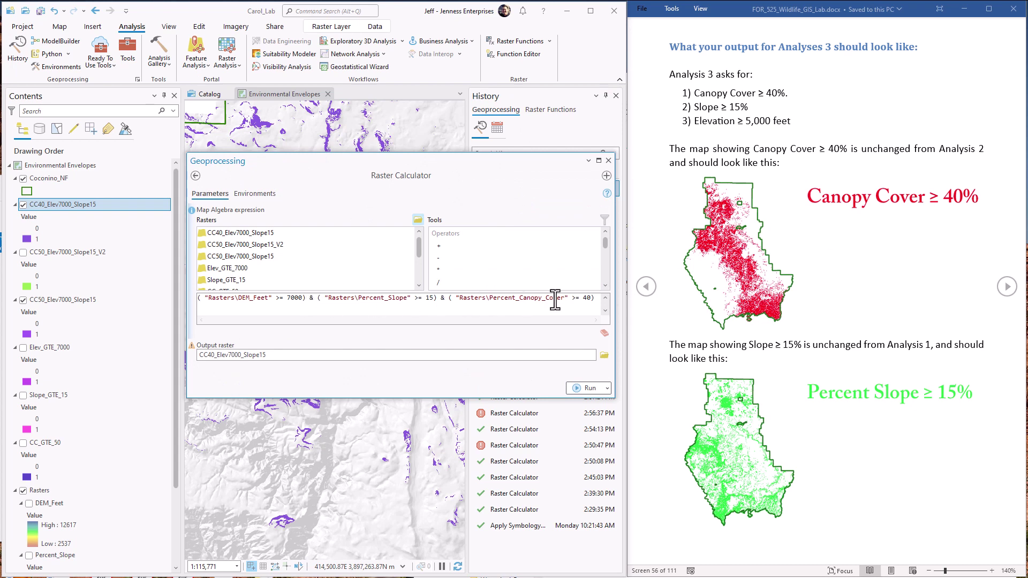
Set the DEM_Feet elevation threshold in the map algebra expression to 5000.
left_click_drag(588, 299, 333, 297)
left_click(293, 297)
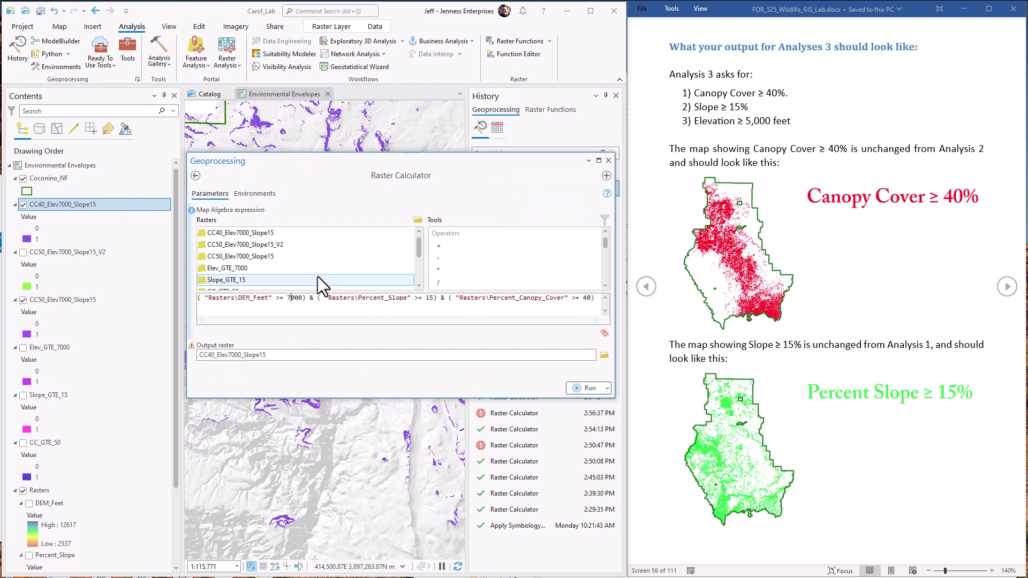
left_click(291, 298)
key("BackSpace")
type("5")
Name the output raster CC40_Elev5000_Slope15 in Default.gdb, run the calculation, and close the tool.
left_click(235, 356)
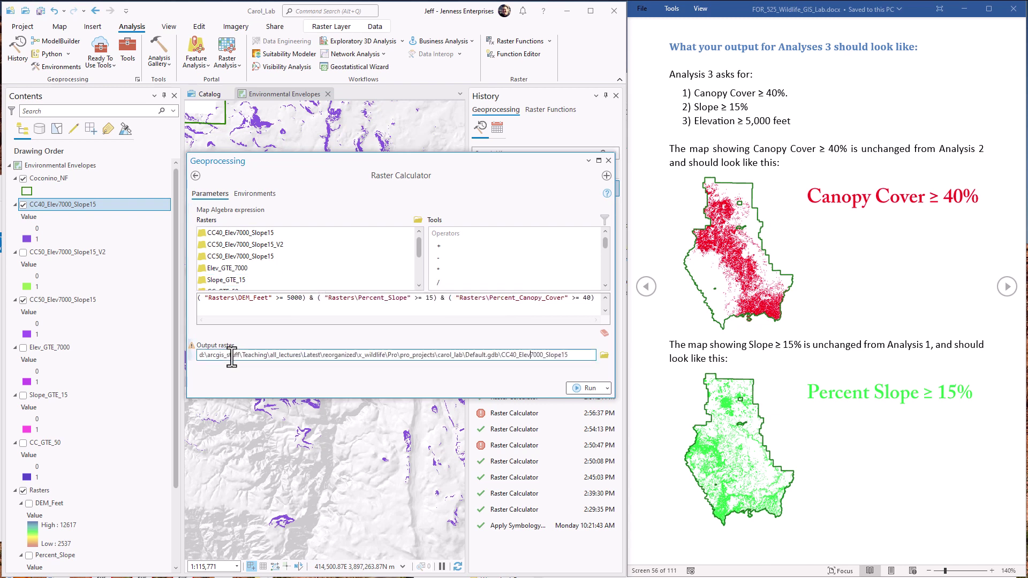
left_click(535, 355)
key("BackSpace")
type("5")
left_click(584, 390)
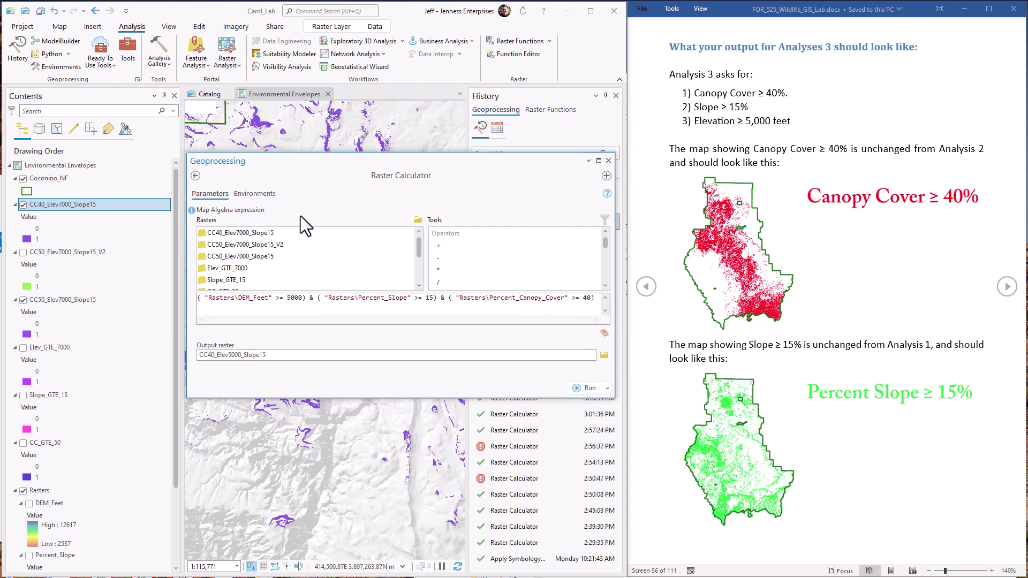
left_click(609, 160)
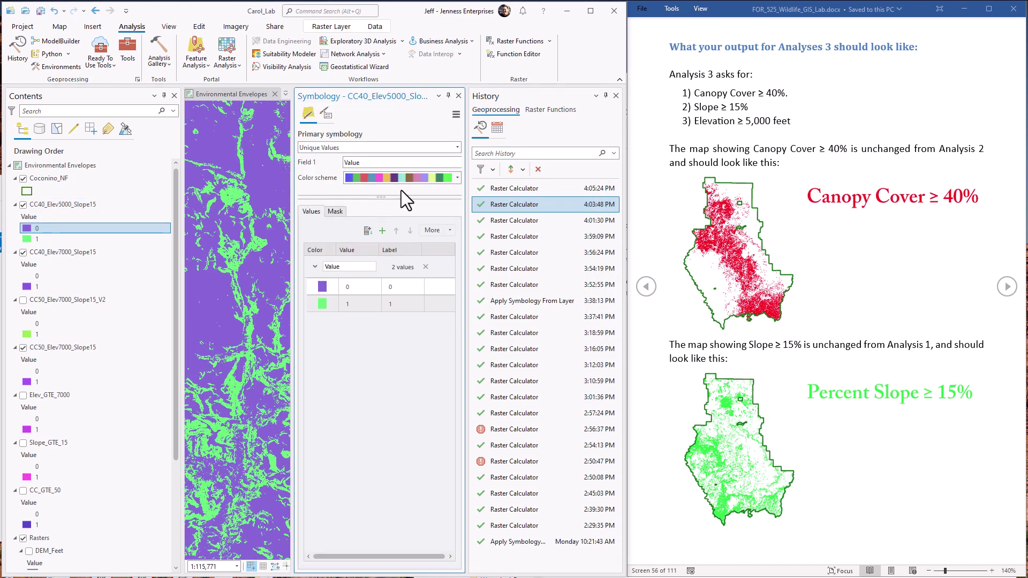
Set value 0 of the CC40_Elev5000_Slope15 layer to no color and close the symbology and history views.
left_click(322, 287)
left_click(342, 245)
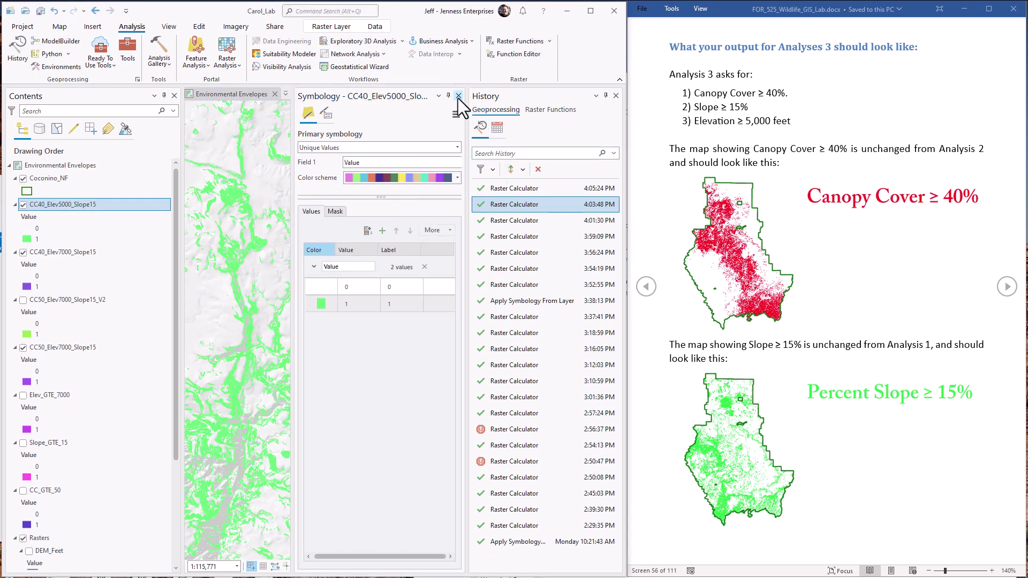
left_click(458, 96)
left_click(615, 95)
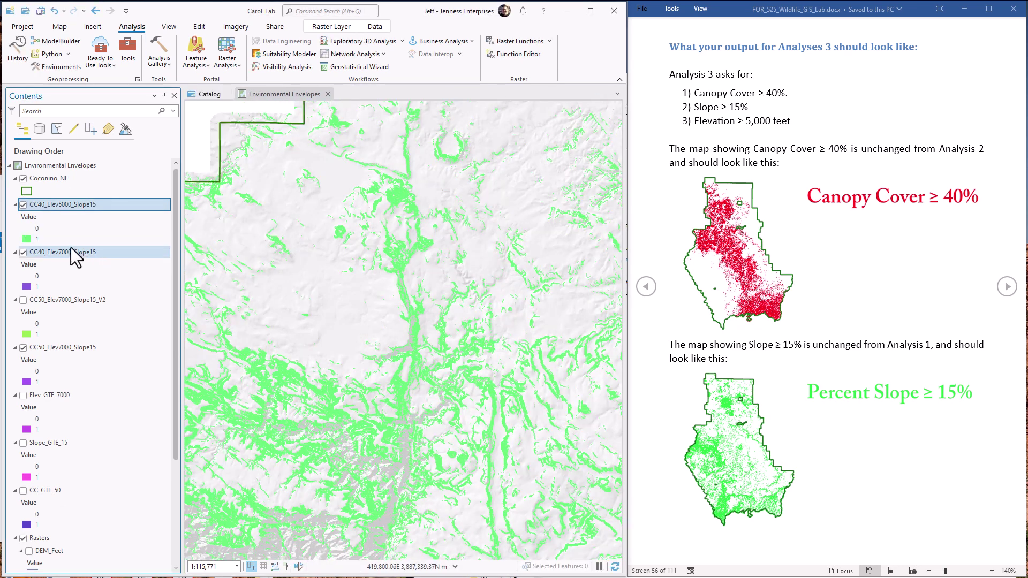